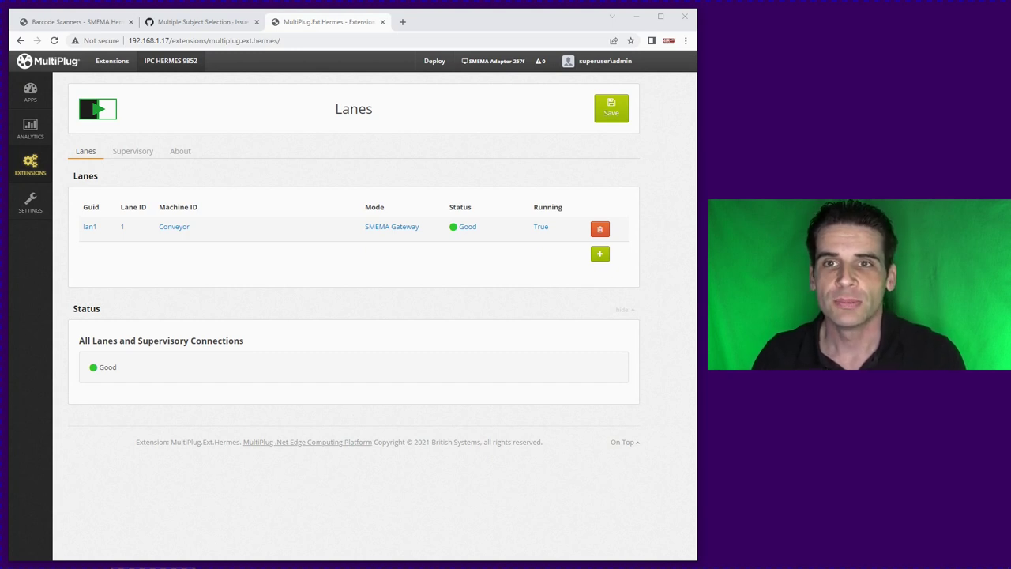
Step: Review the barcode scanner notes PDF and the GitHub issue on multiple subject selection, down to its MultiPlug Events demo
left_click(80, 26)
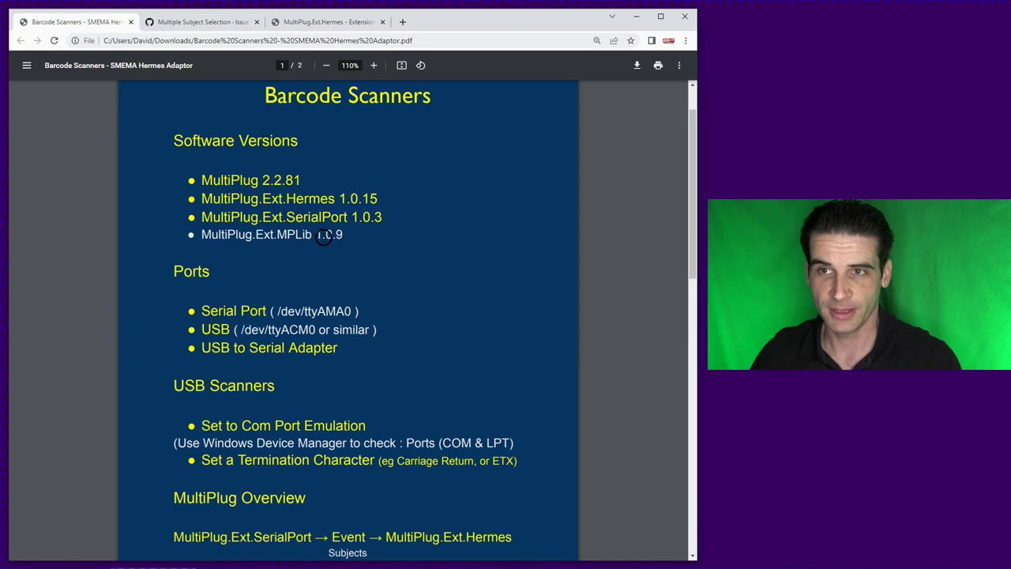
left_click(218, 22)
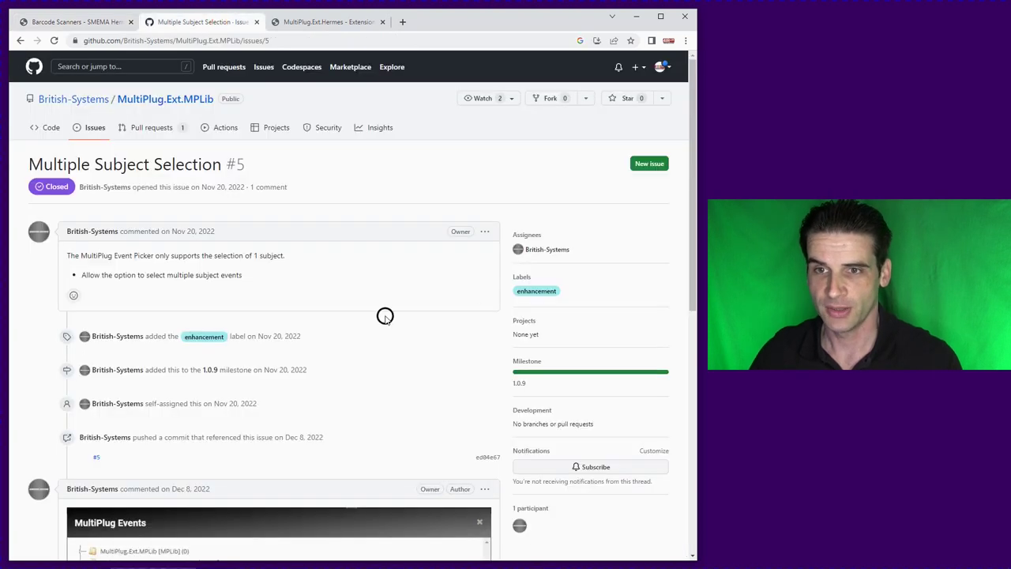
scroll(384, 315, "down", 4)
scroll(385, 316, "down", 1)
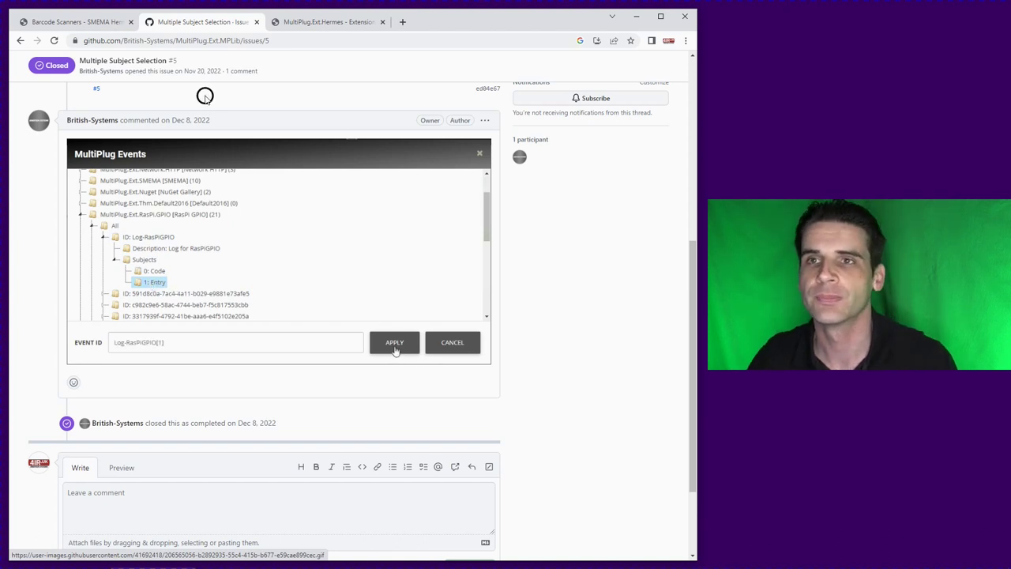
Step: Return to MultiPlug, open the Serial Port extension and review the setup of the existing /dev/ttyAMA0 port
left_click(341, 21)
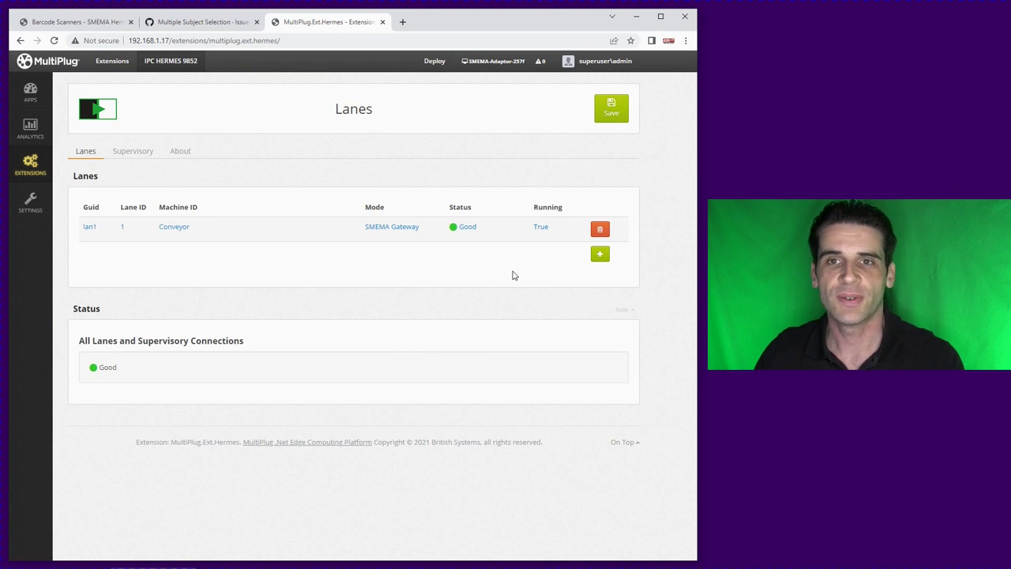
left_click(37, 175)
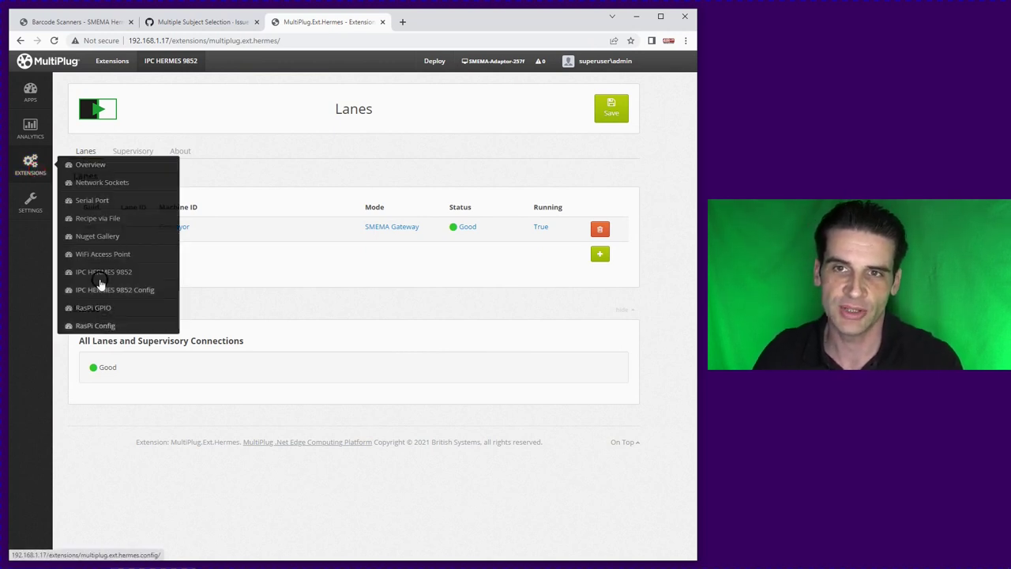
left_click(99, 200)
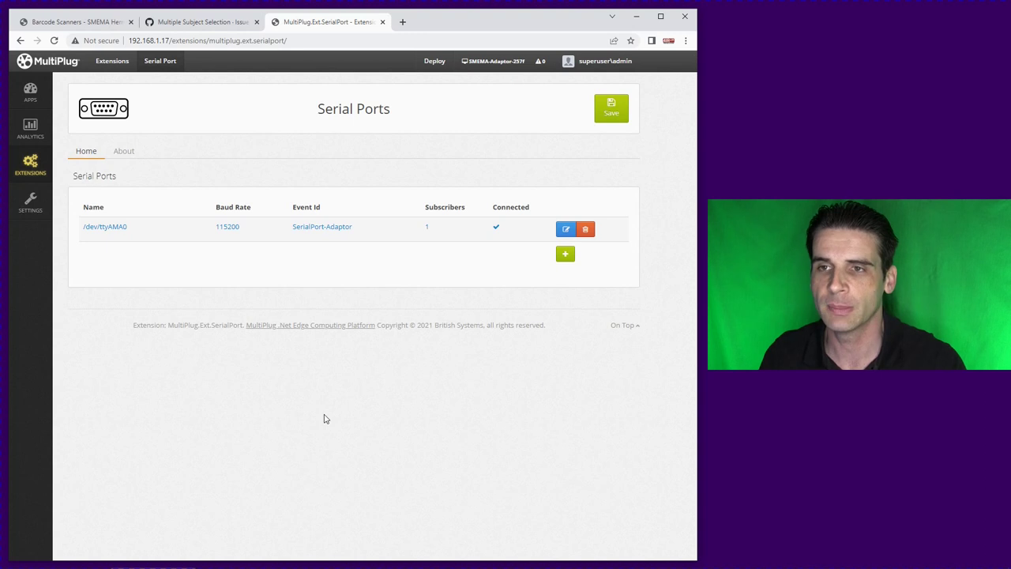
left_click(113, 227)
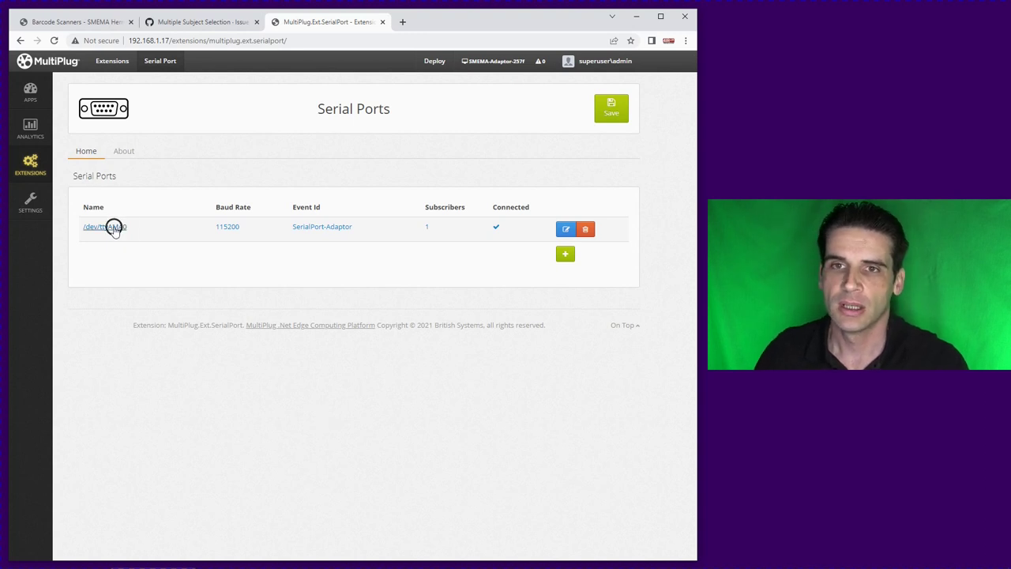
scroll(601, 252, "down", 3)
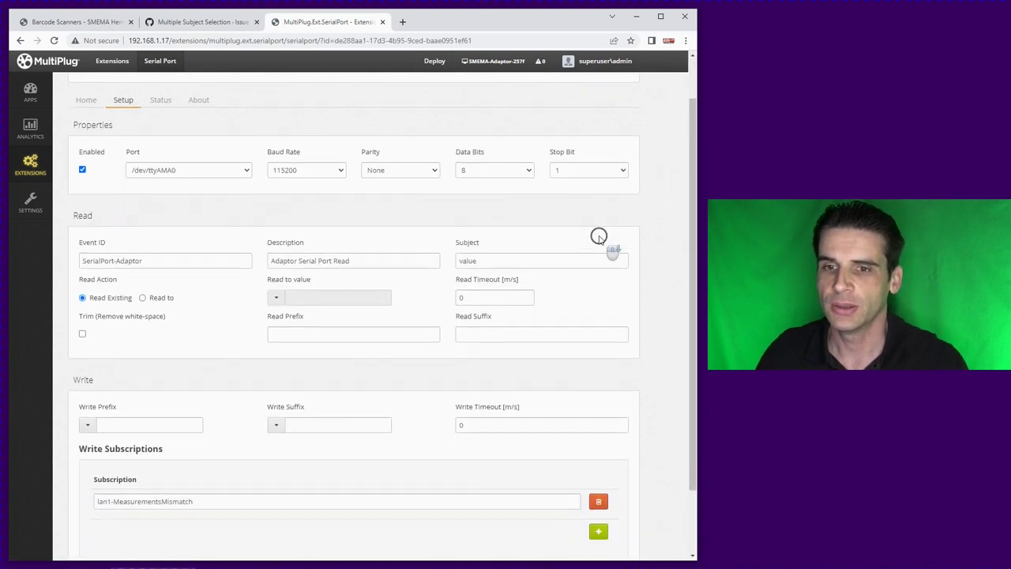
scroll(308, 412, "up", 2)
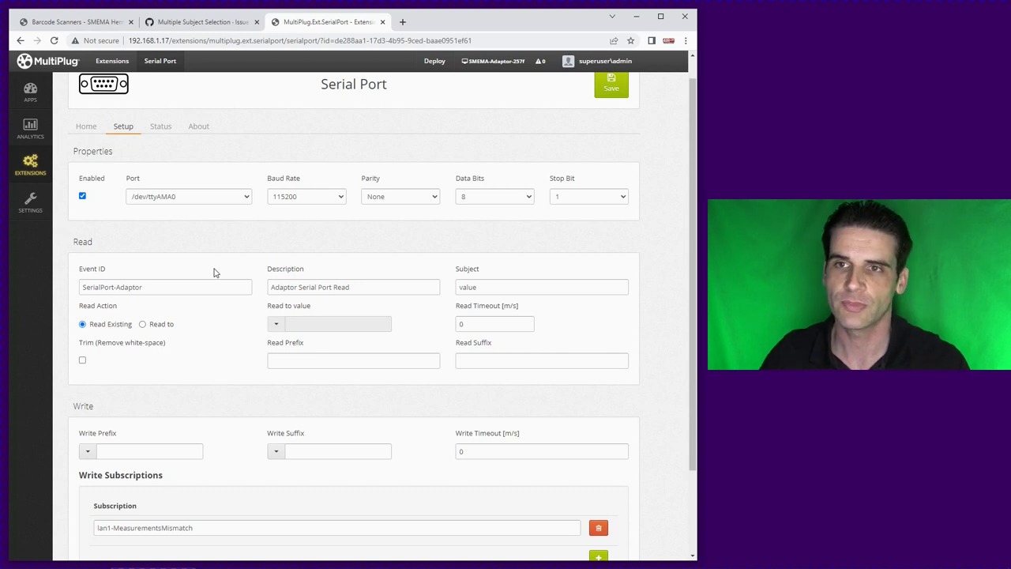
left_click(86, 129)
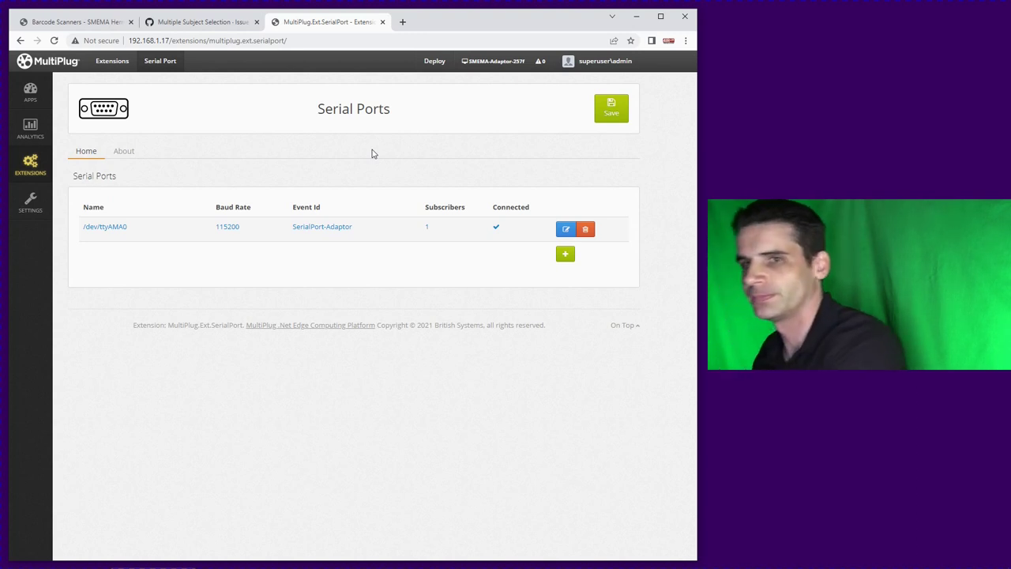
Step: Check which port names are offered for a new serial port entry, and reload the page to discard the unsaved row
left_click(54, 41)
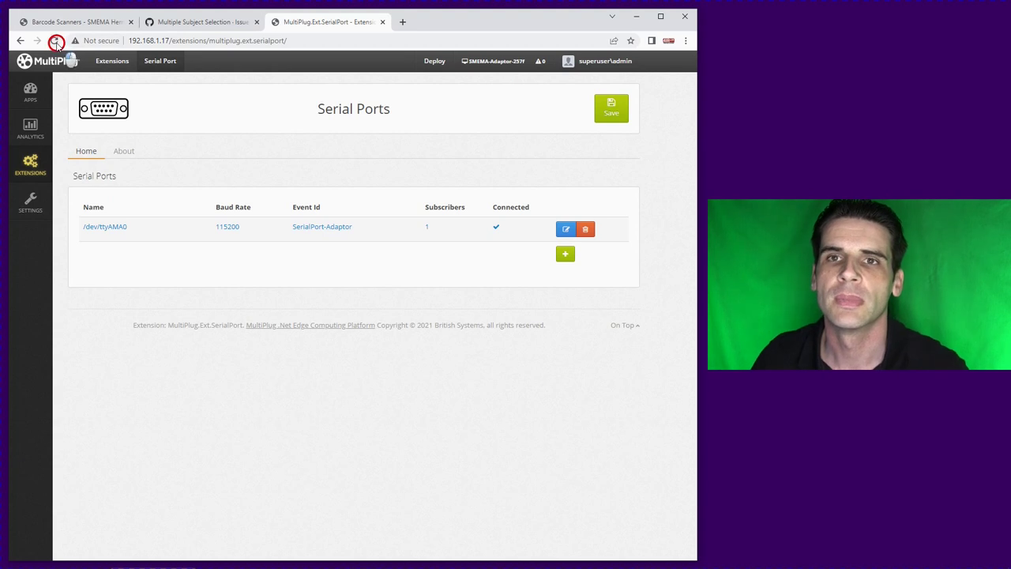
left_click(244, 227)
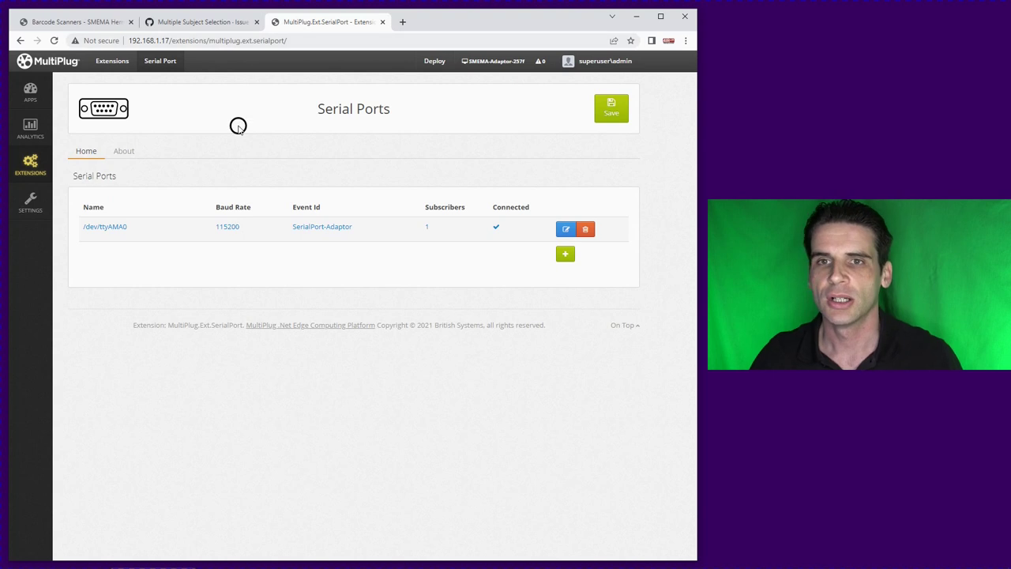
left_click(566, 254)
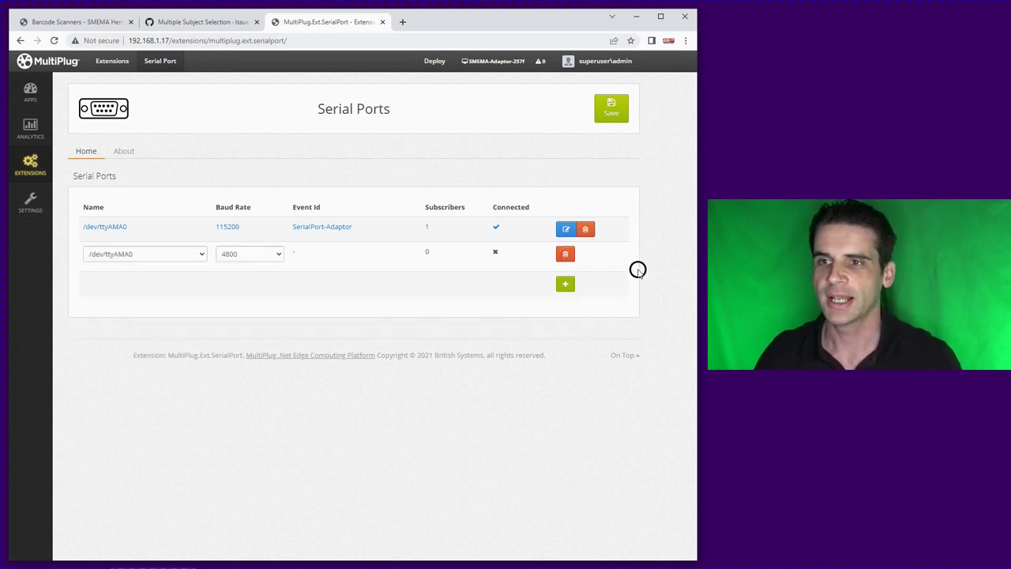
left_click(127, 254)
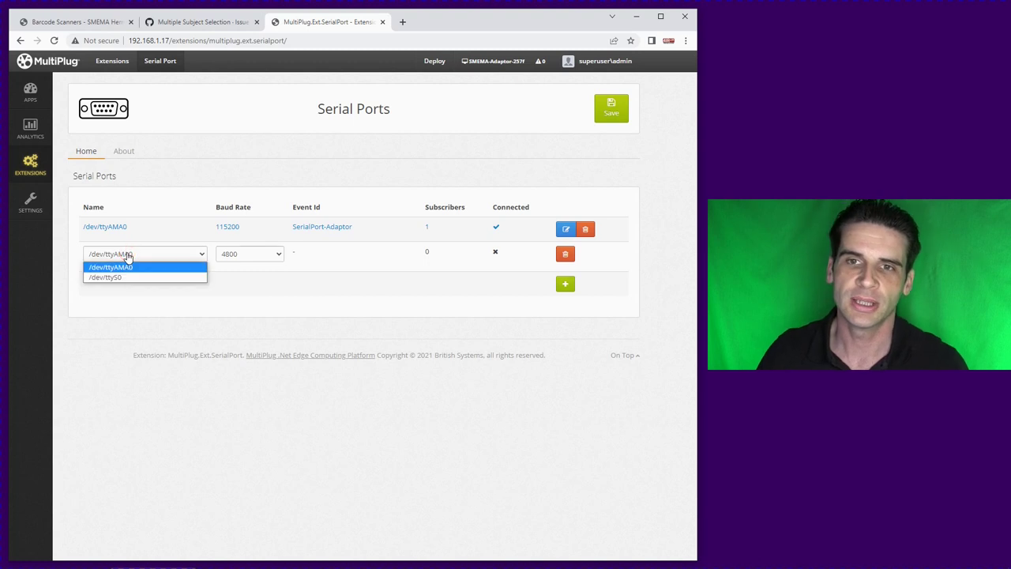
left_click(54, 40)
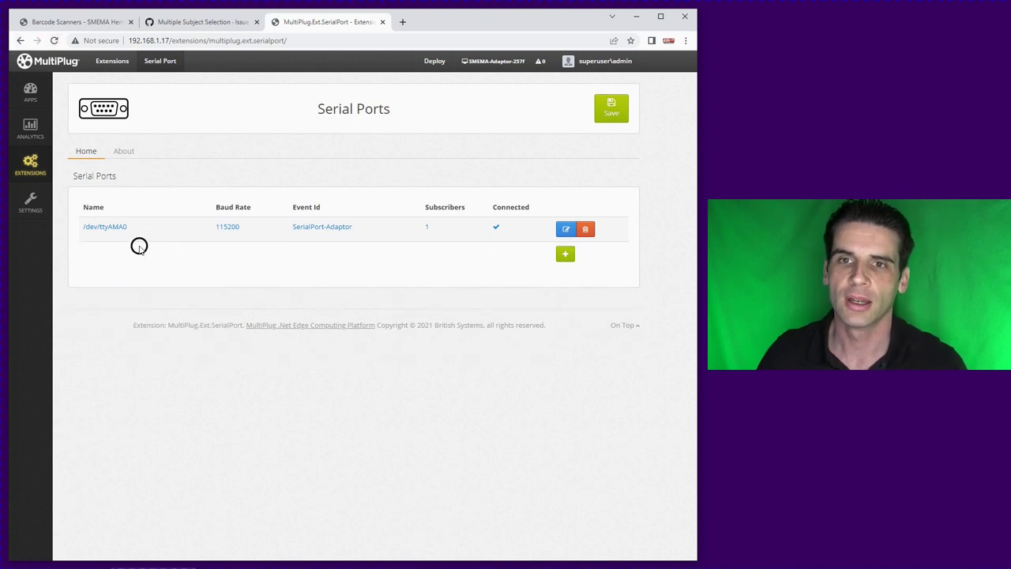
Step: Add a serial port entry for /dev/ttyACM0 with a baud rate of 115200 and save it
left_click(565, 254)
left_click(156, 253)
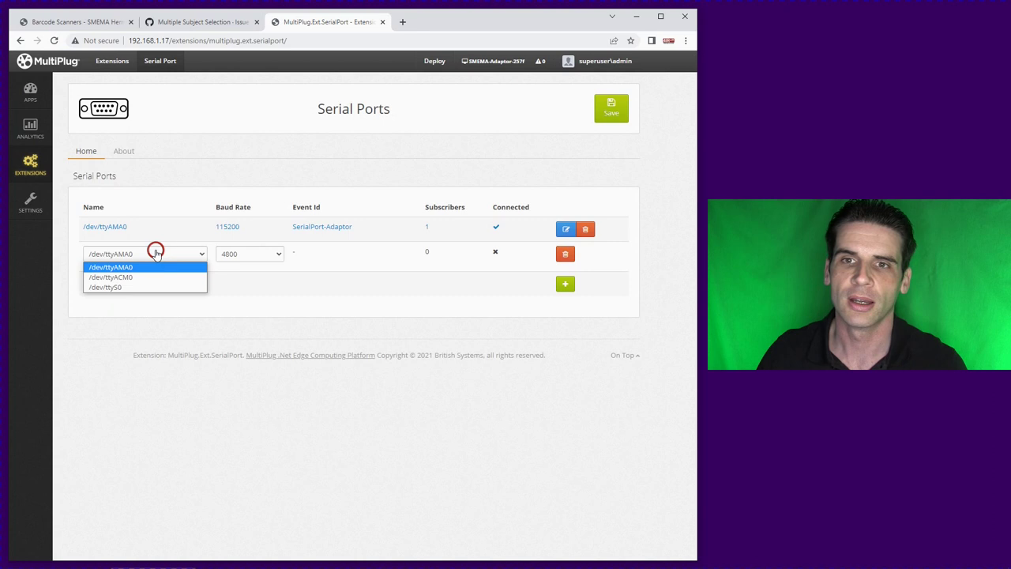
left_click(139, 282)
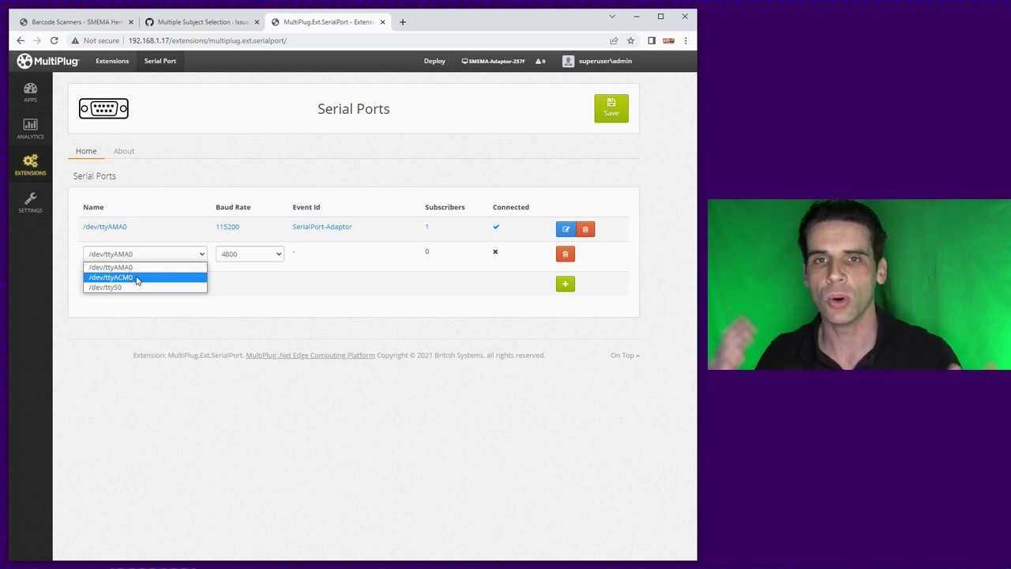
mouse_move(136, 281)
left_mouse_down()
mouse_move(134, 264)
mouse_move(144, 286)
mouse_move(115, 289)
mouse_move(138, 279)
left_mouse_up()
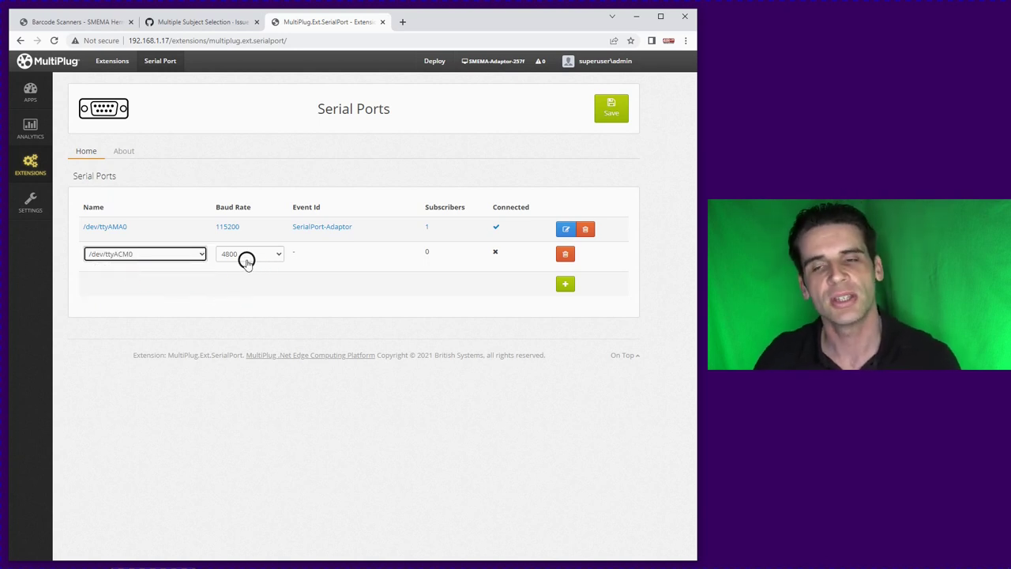
left_click_drag(256, 258, 262, 322)
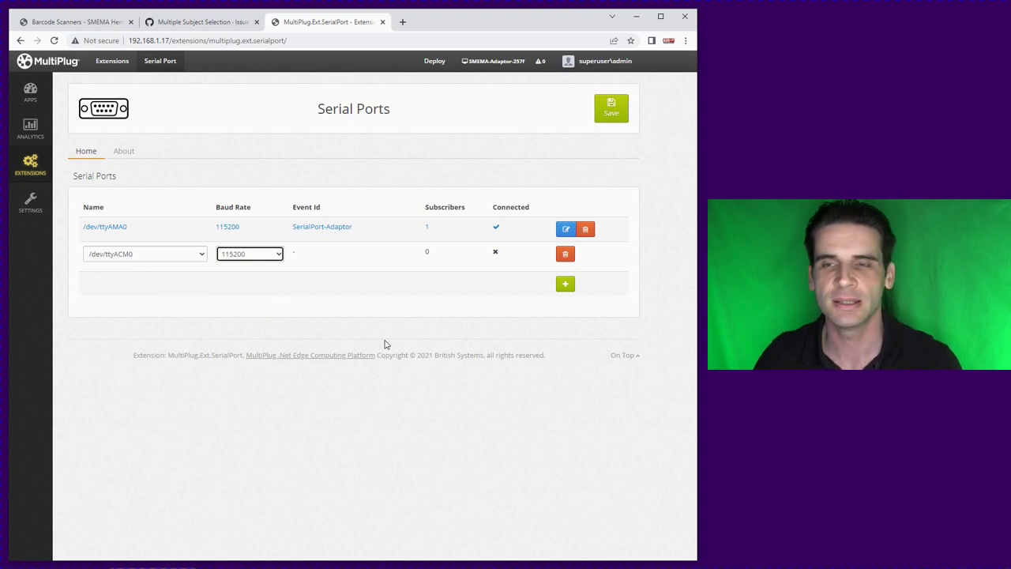
left_click(611, 115)
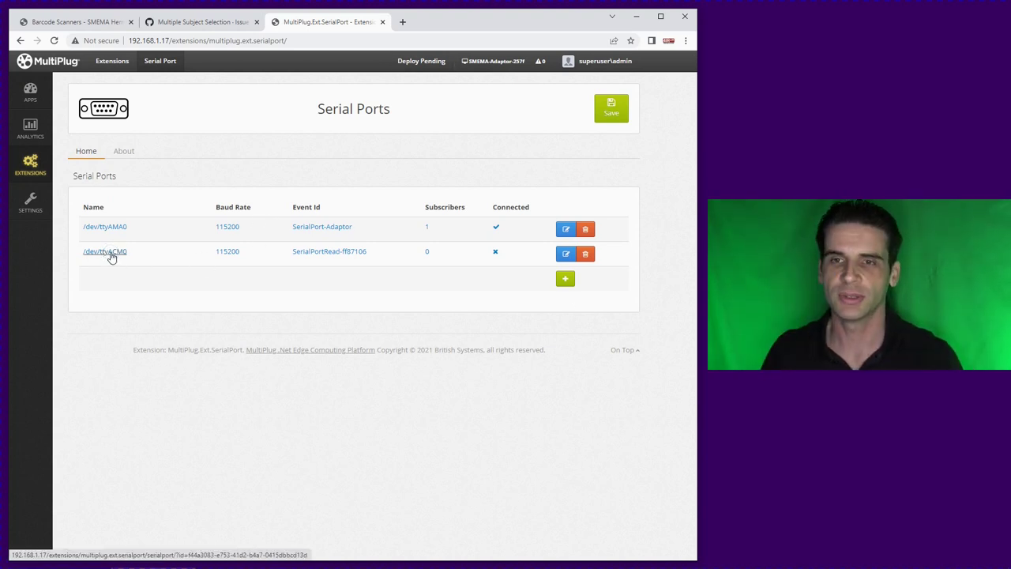
Step: Open the setup of the /dev/ttyACM0 port, enable the port and save
left_click(112, 253)
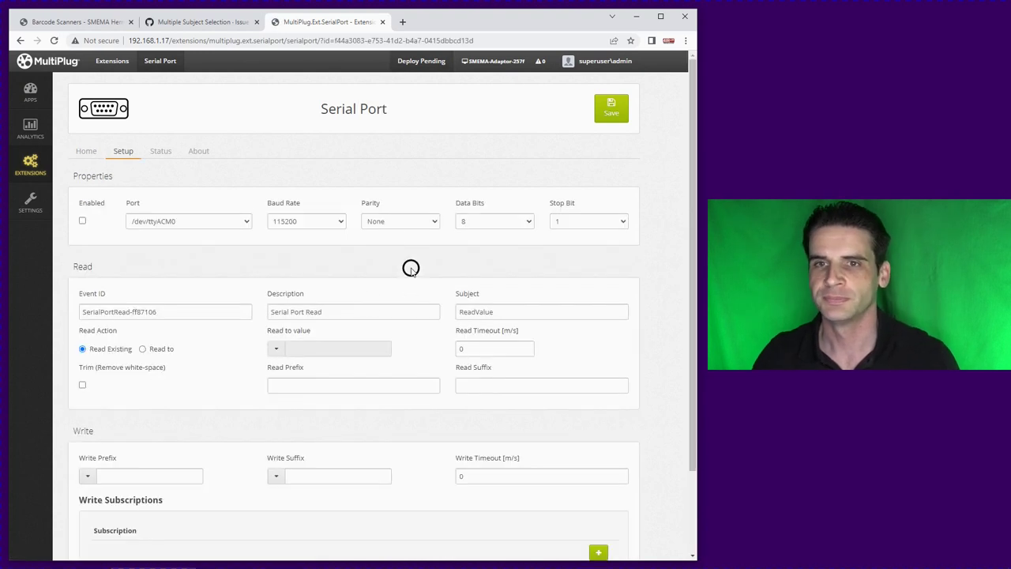
left_click(82, 221)
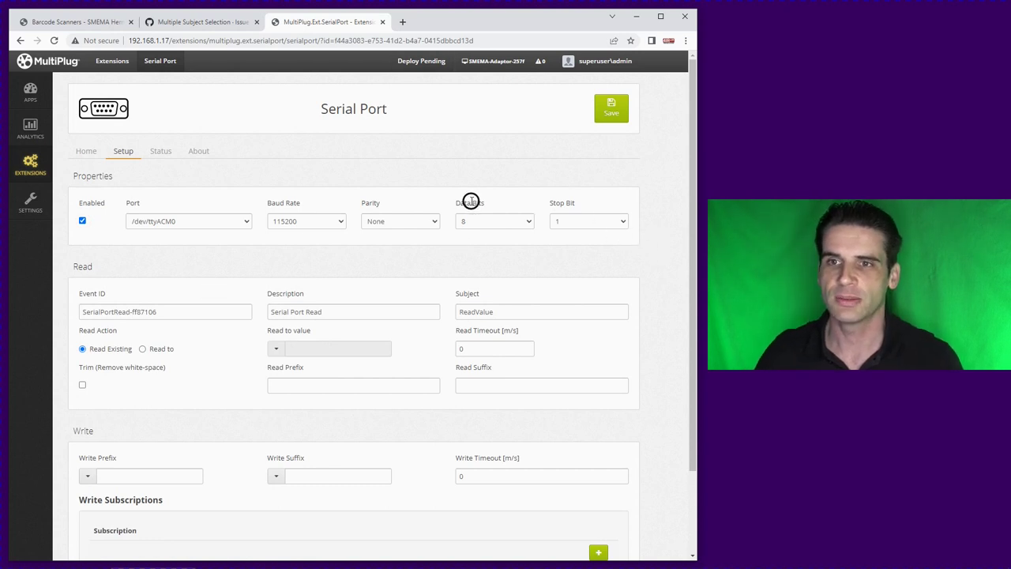
left_click(606, 113)
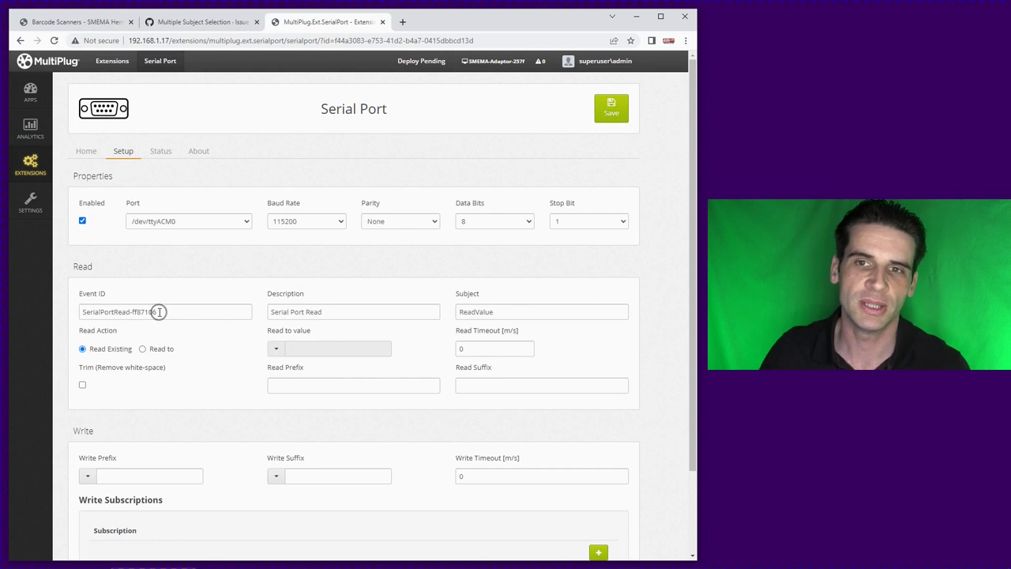
Step: Change the read action to Read to, with CR (Carriage Return) as the Read to value
left_click_drag(159, 311, 68, 316)
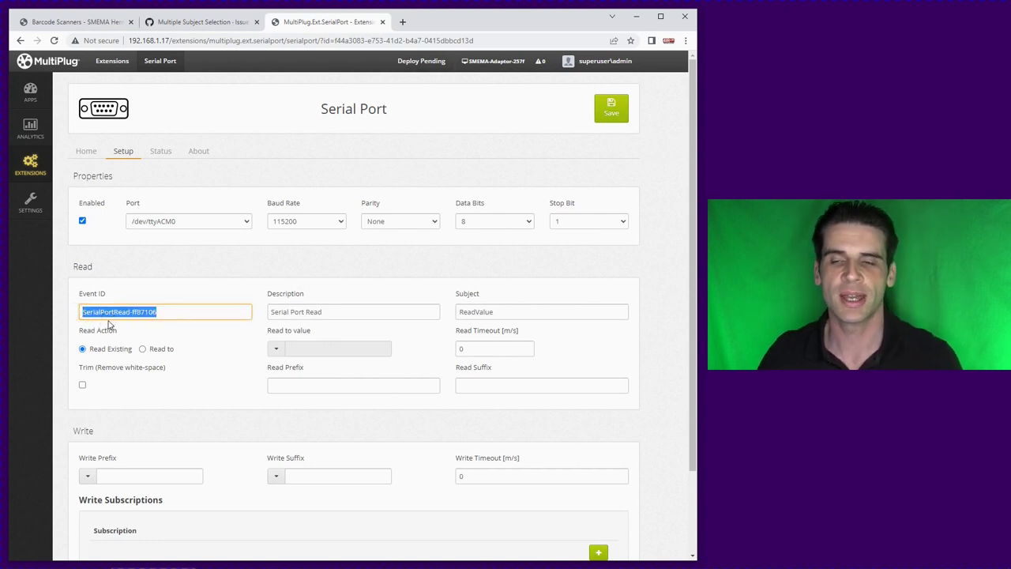
left_click(307, 266)
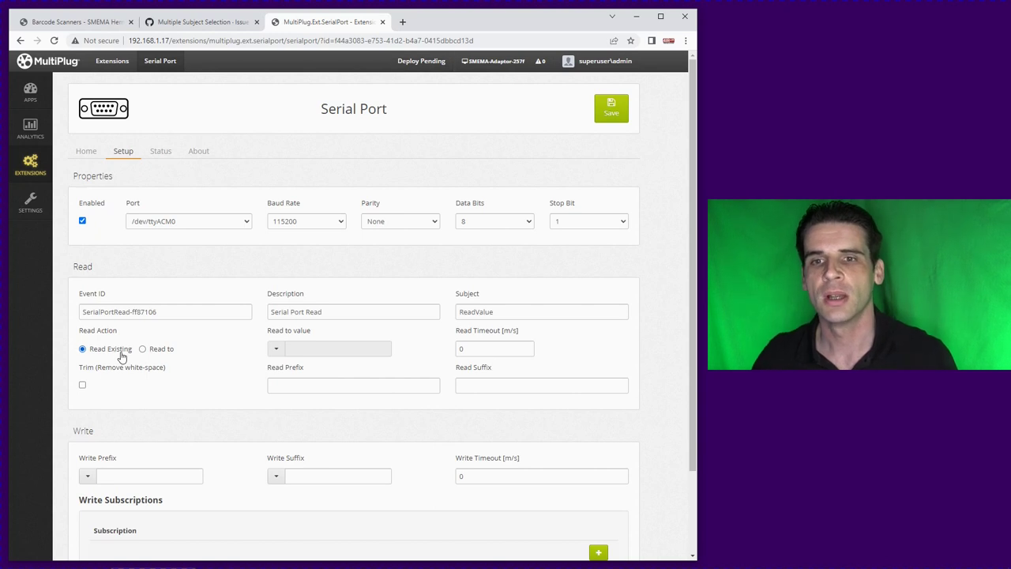
left_click(157, 350)
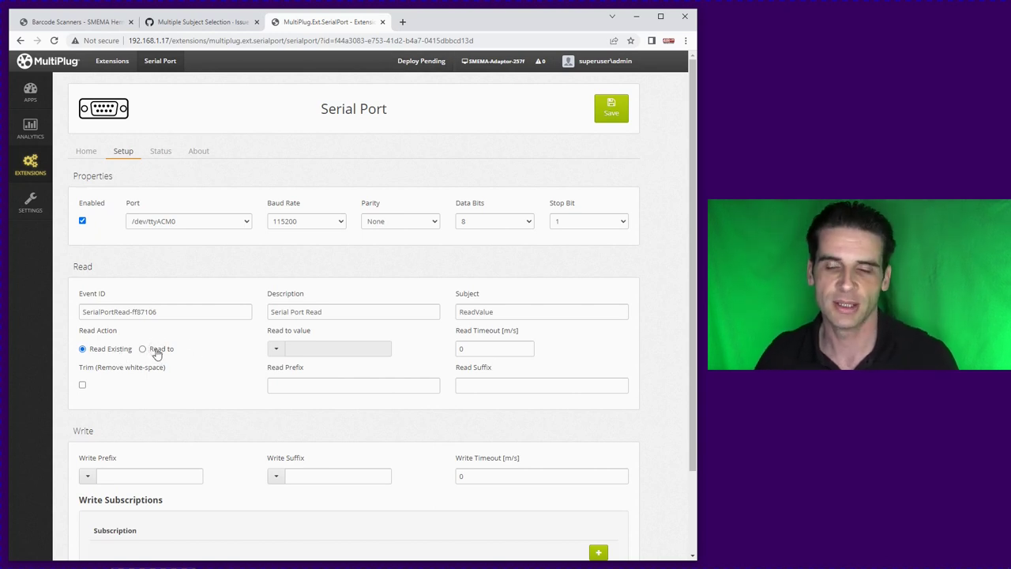
left_click(157, 352)
left_click(162, 352)
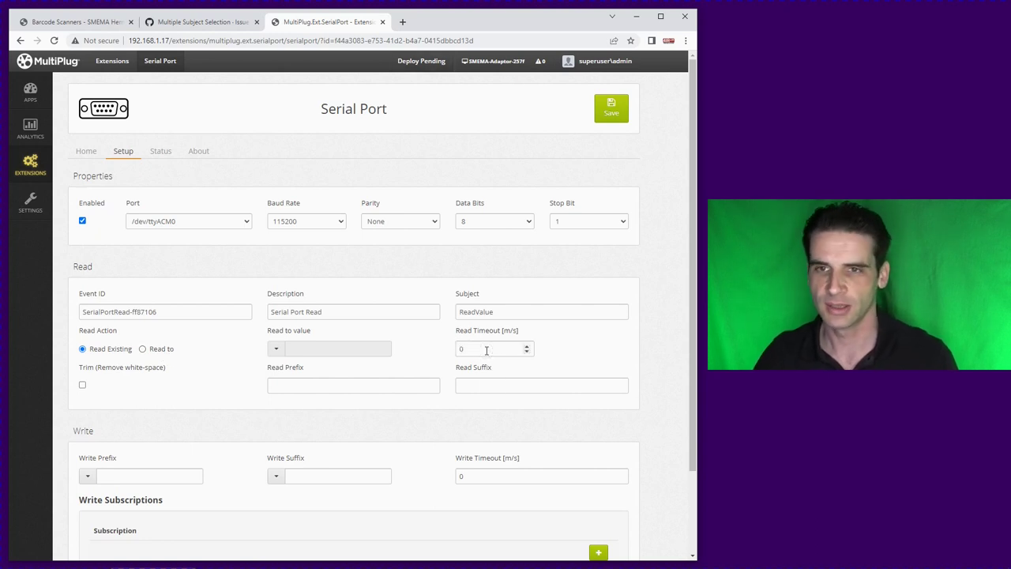
left_click(152, 350)
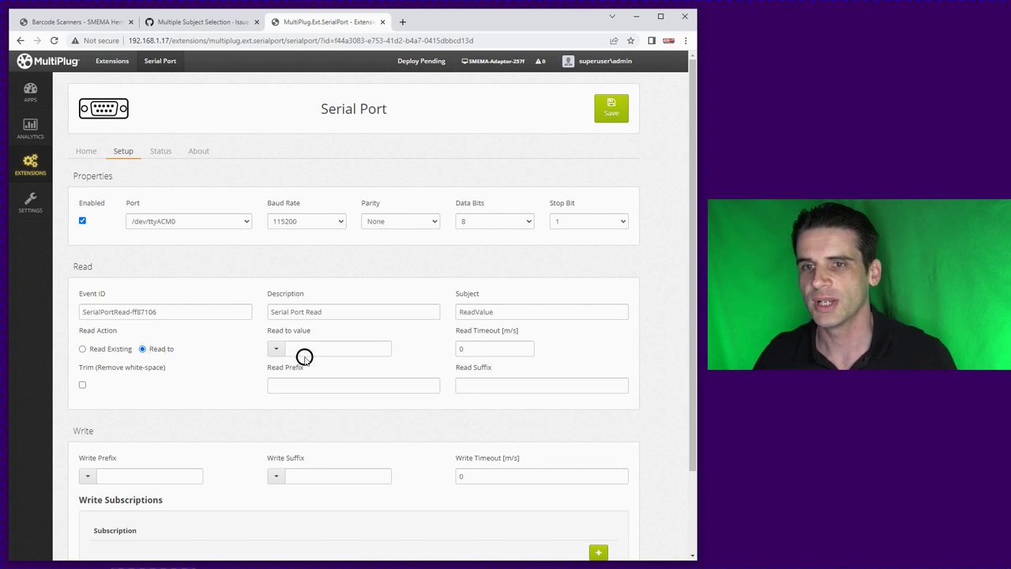
left_click(275, 348)
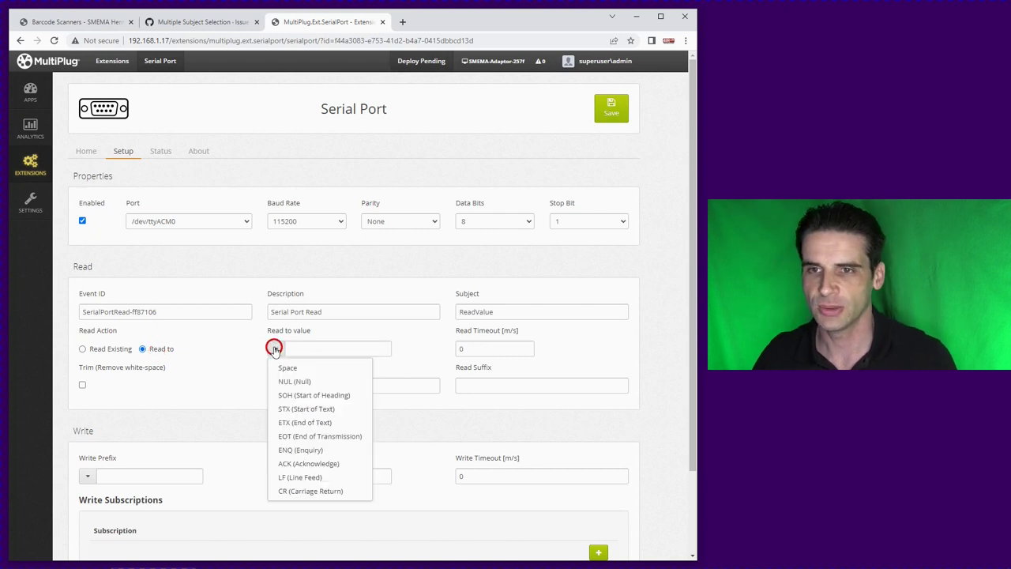
left_click(337, 492)
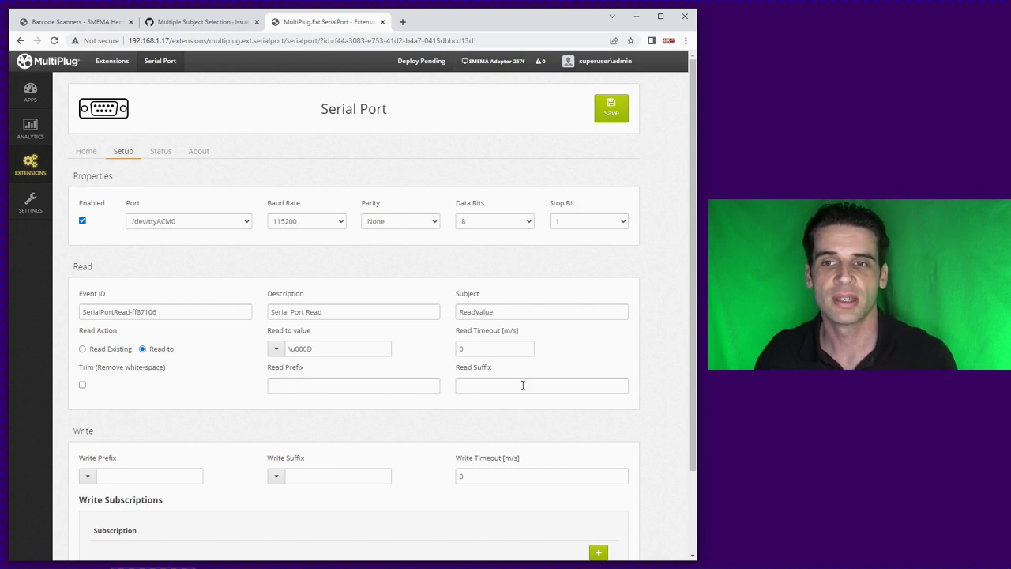
Step: Save the /dev/ttyACM0 port setup with an empty read prefix and deploy the pending changes
left_click(411, 386)
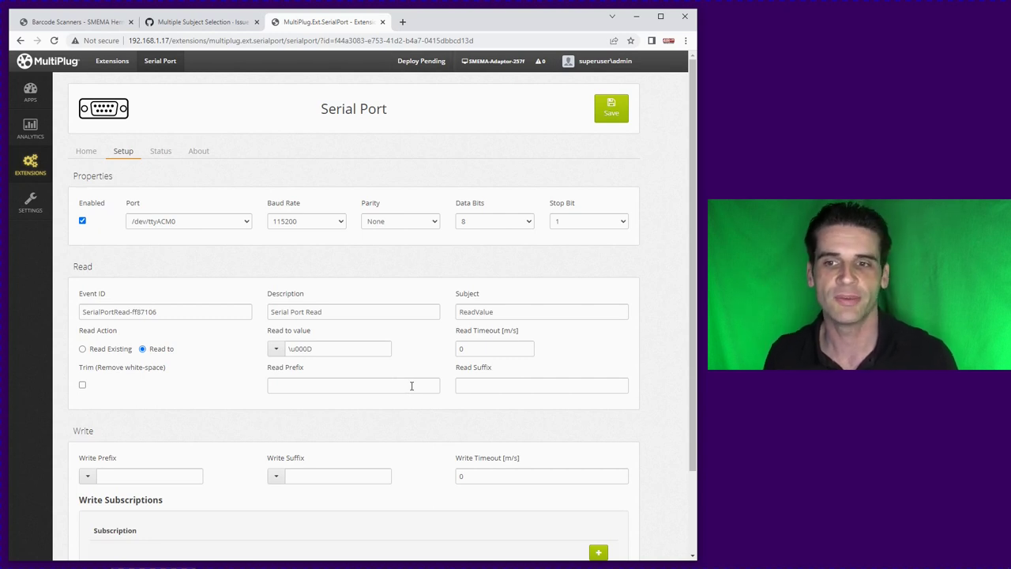
left_click(410, 386)
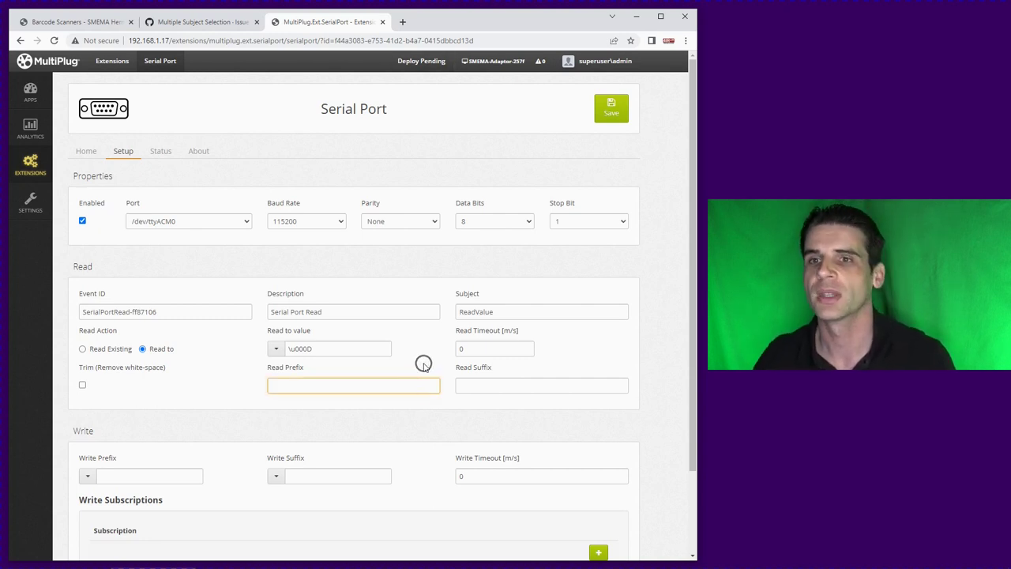
left_click(613, 113)
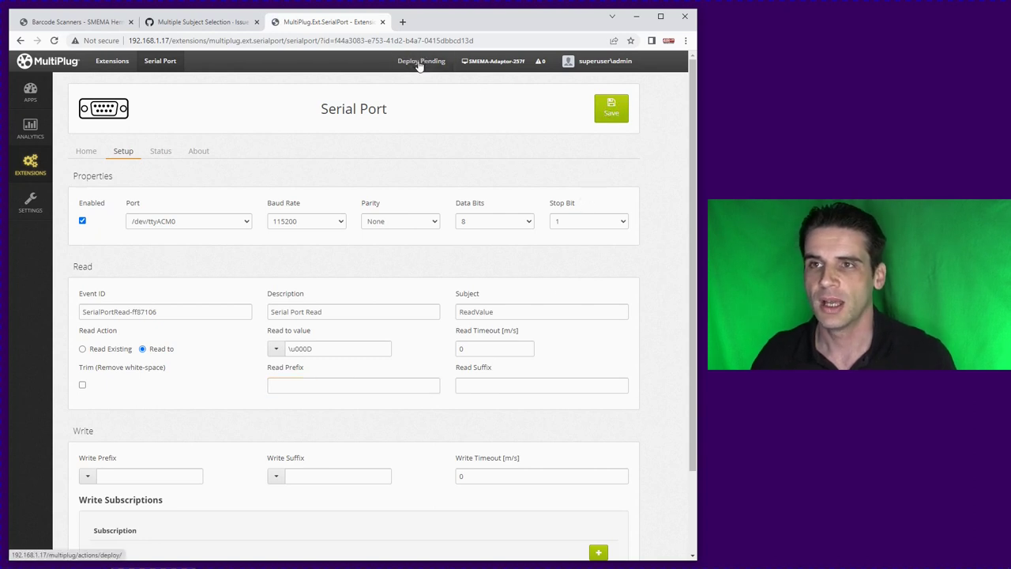
left_click(424, 68)
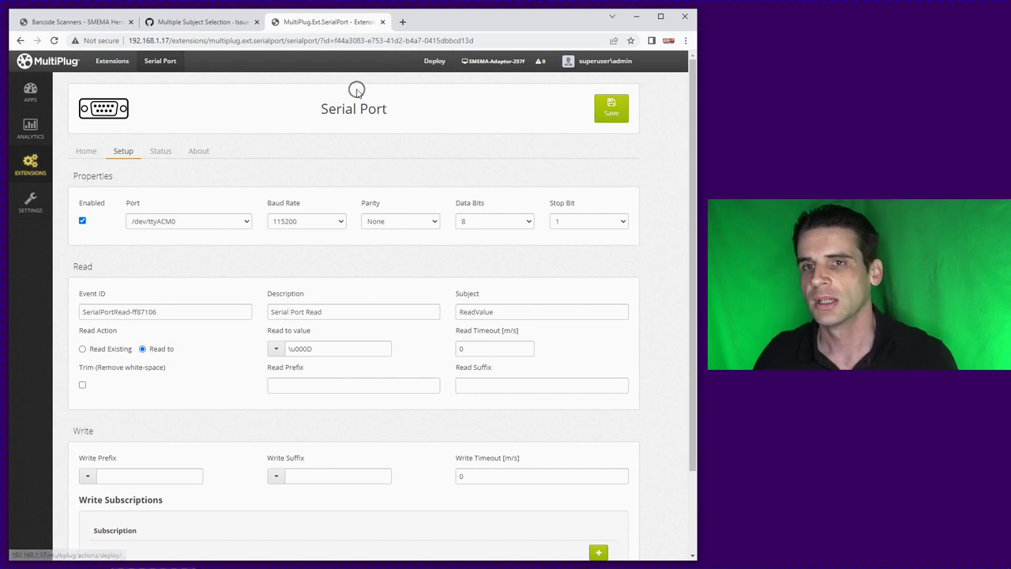
Step: Set the logging level of the /dev/ttyACM0 port's diagnostics to Verbose and save
left_click(163, 153)
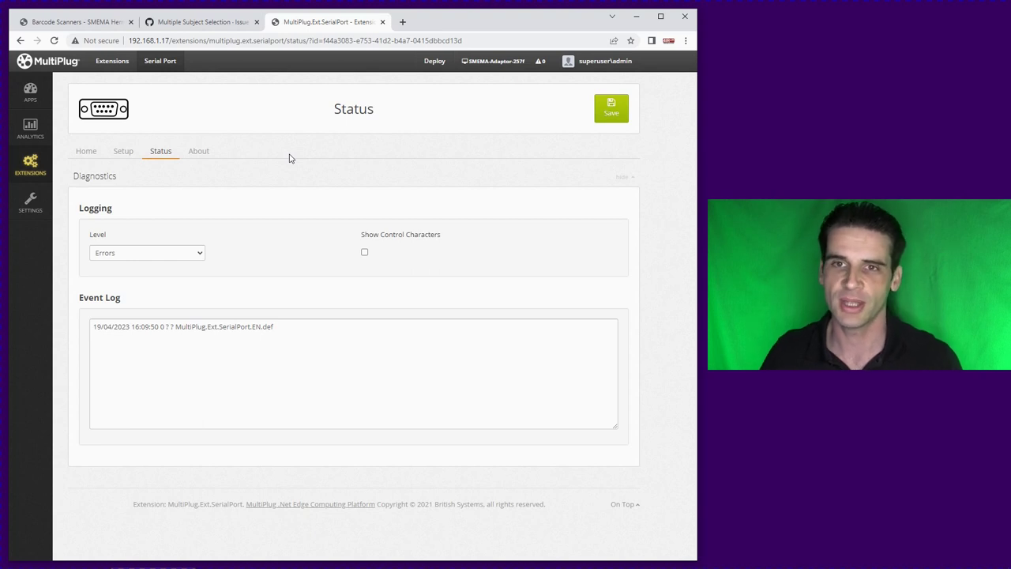
left_click(118, 253)
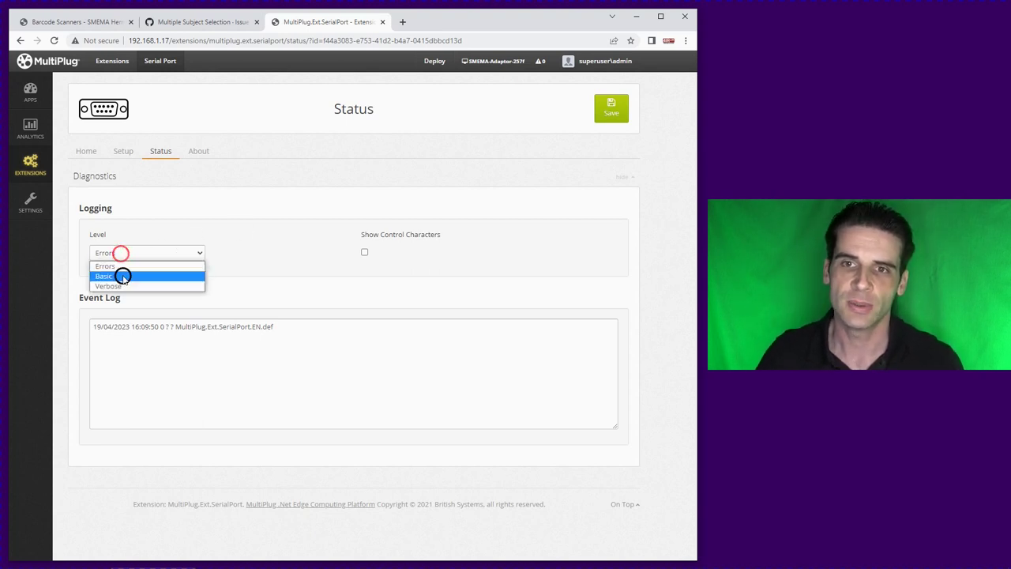
left_click(121, 290)
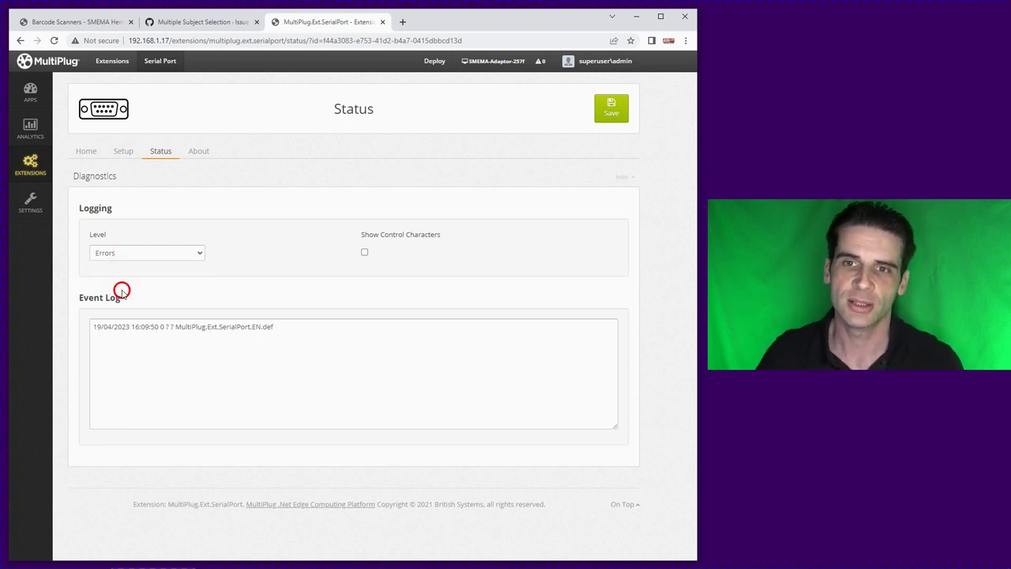
left_click(611, 109)
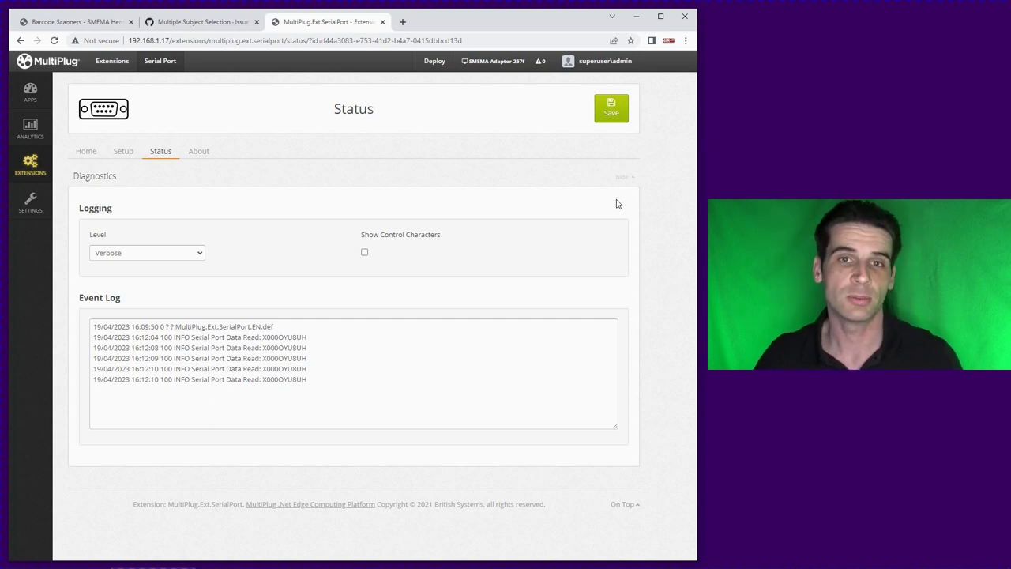
Step: Set the serial port's diagnostics logging level back to Errors and save
left_click(169, 255)
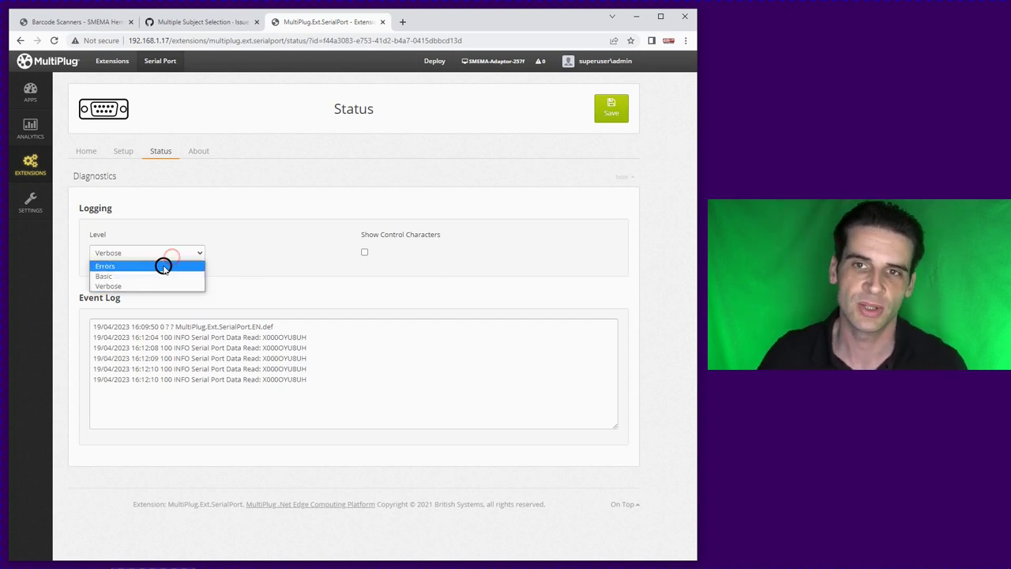
left_click(163, 266)
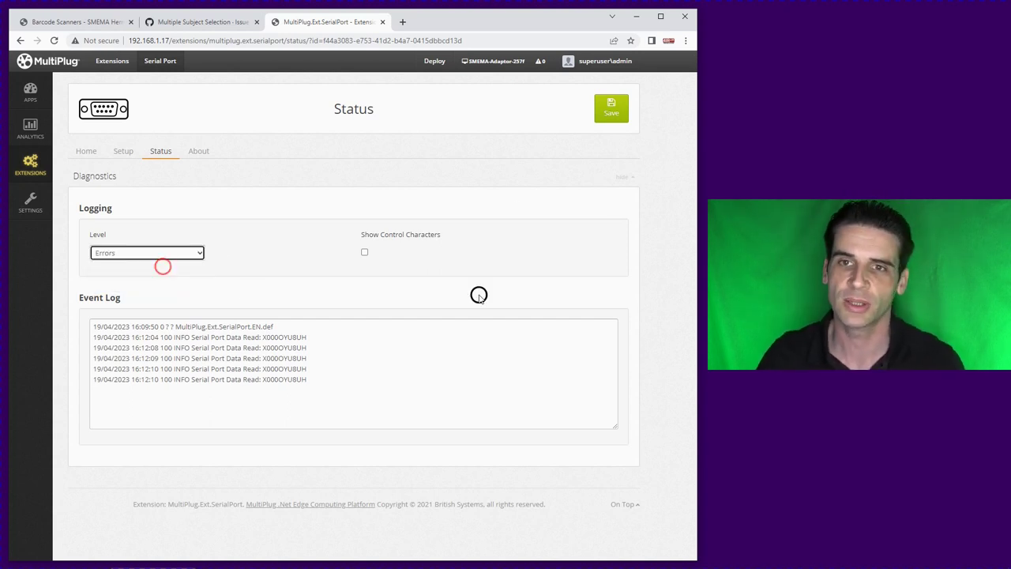
left_click(621, 112)
left_click(628, 170)
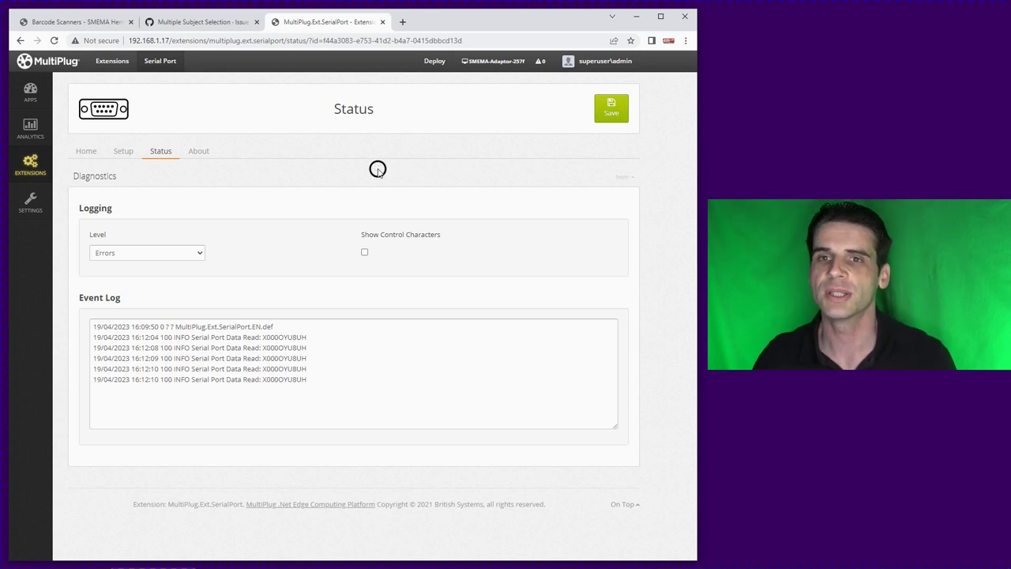
Step: Examine the SerialPortRead-ff87106 event and its subjects under MultiPlug.Ext.SerialPort in the extensions overview
left_click(127, 152)
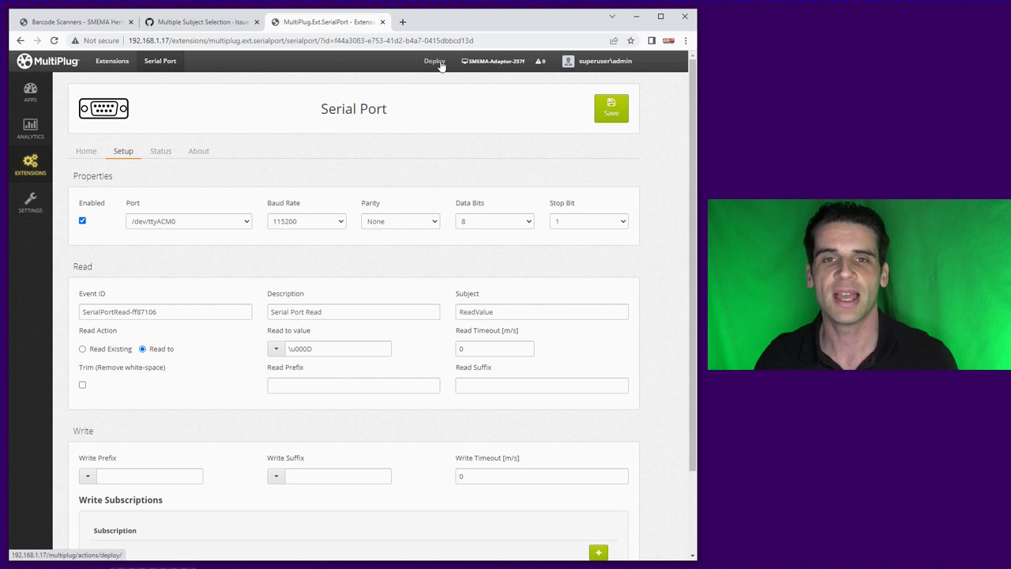
mouse_move(31, 166)
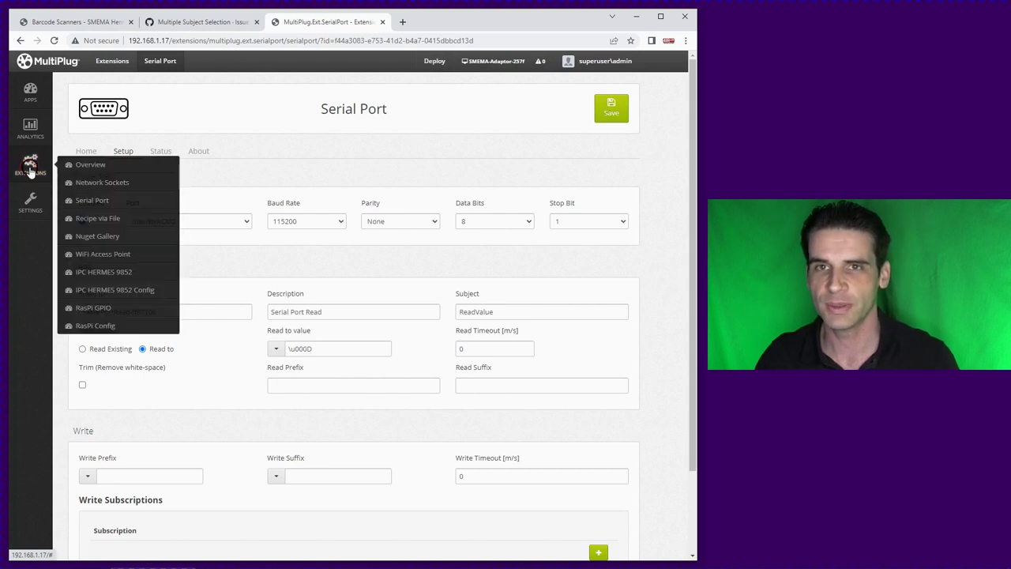
left_click(91, 166)
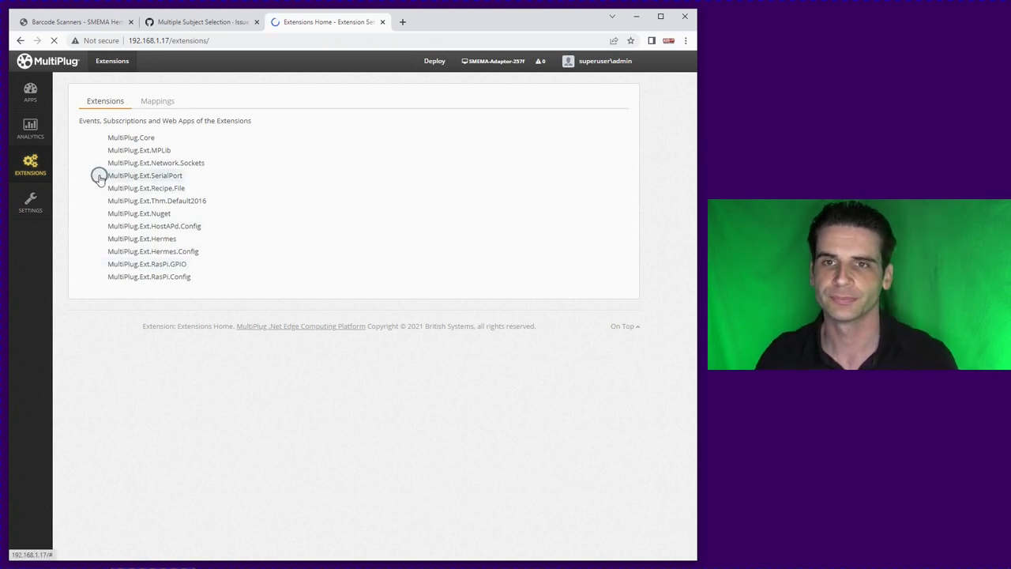
left_click(87, 176)
left_click(97, 188)
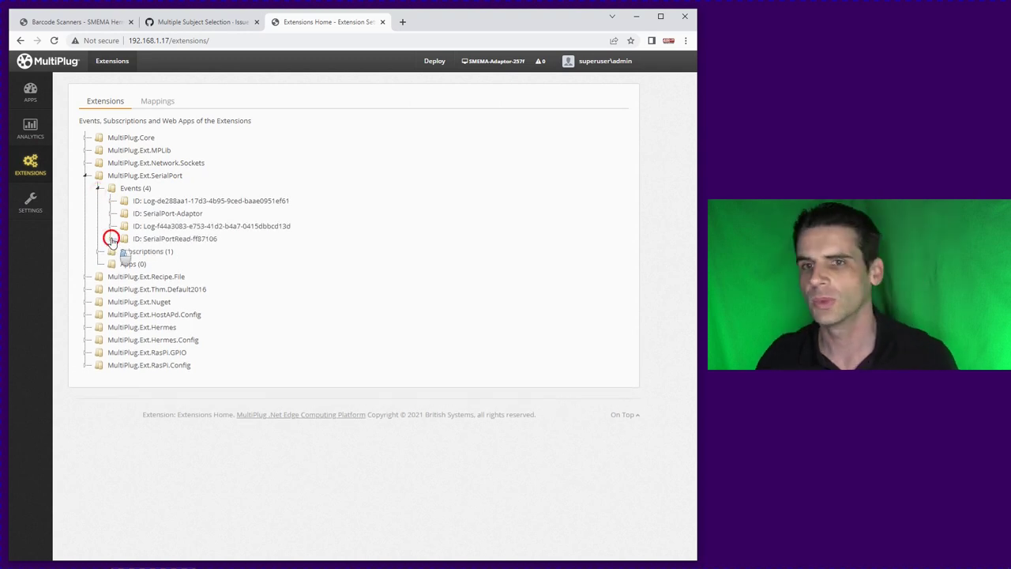
left_click(112, 239)
left_click(123, 276)
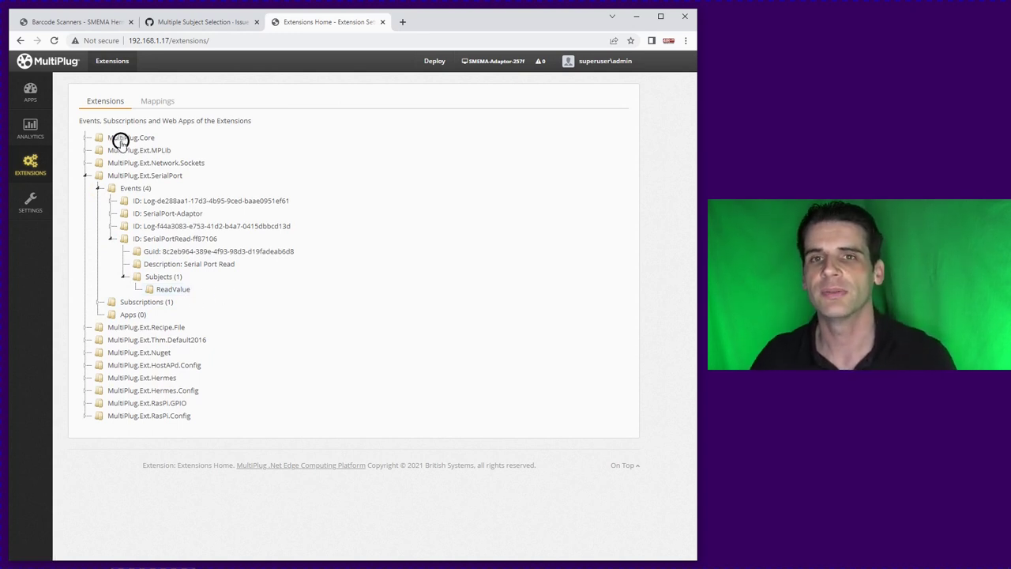
Step: Open the scan station settings of lane lan1 in IPC HERMES 9852 and review its data sources and default values
mouse_move(30, 166)
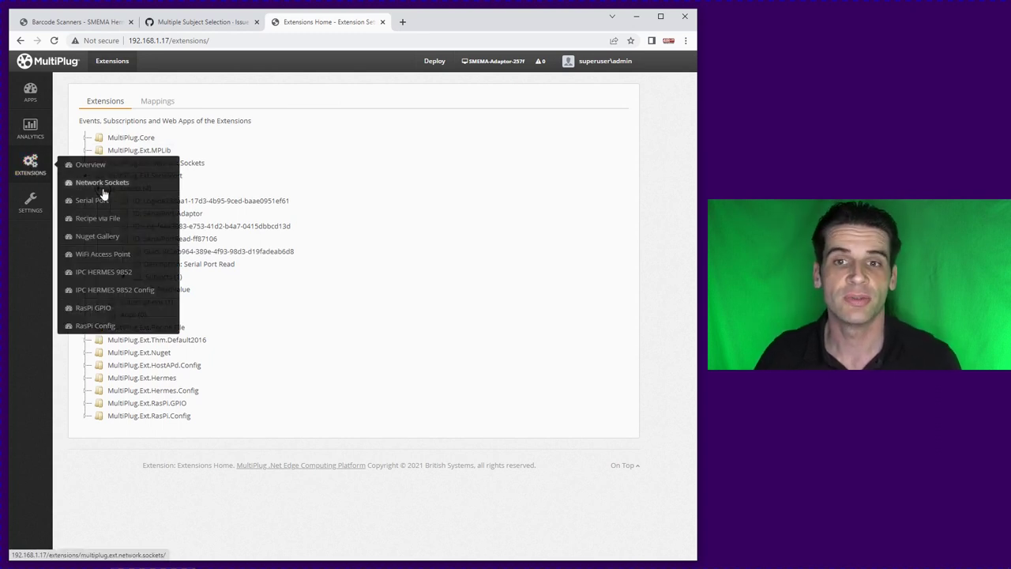
left_click(119, 272)
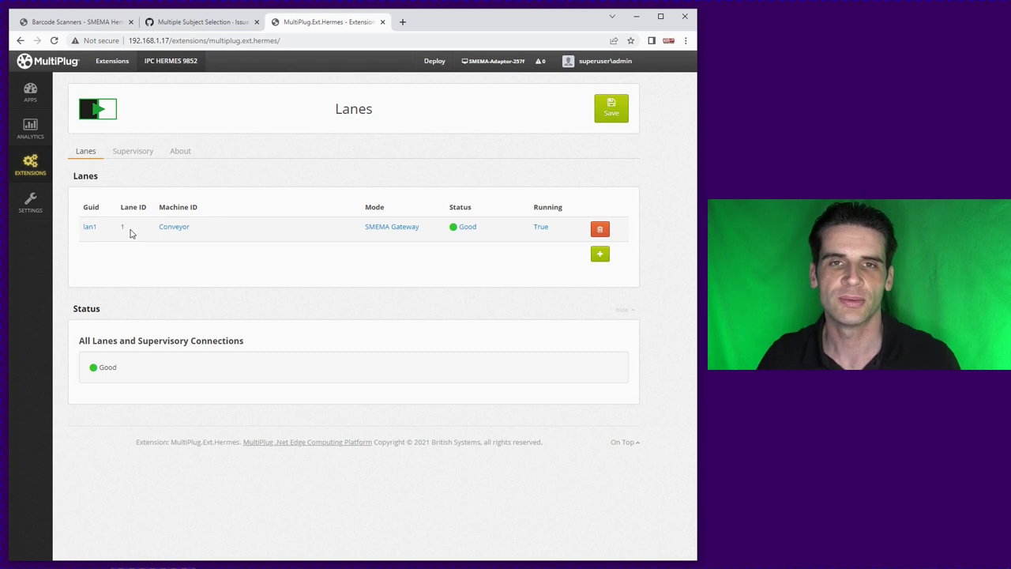
left_click(91, 228)
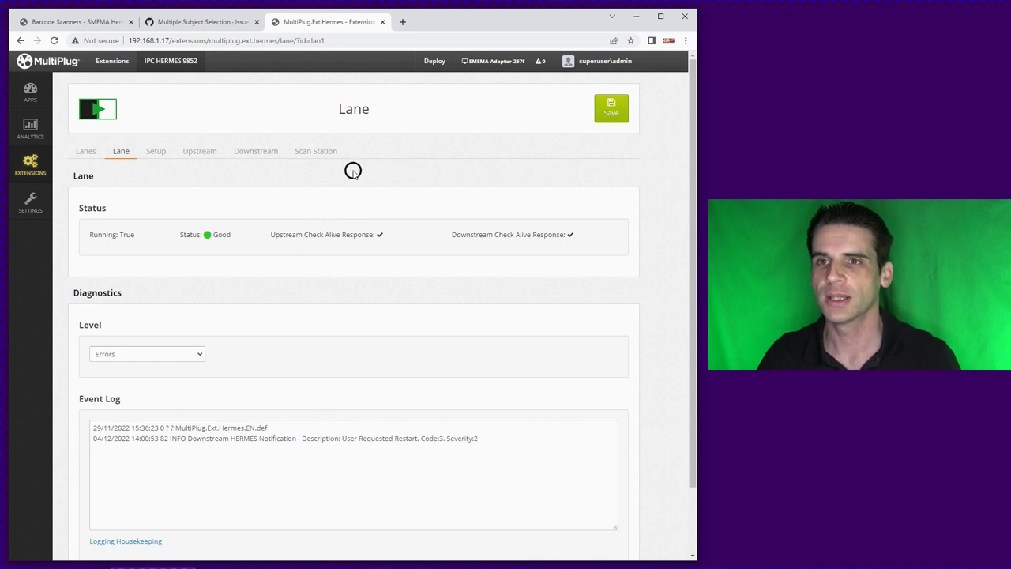
left_click(326, 154)
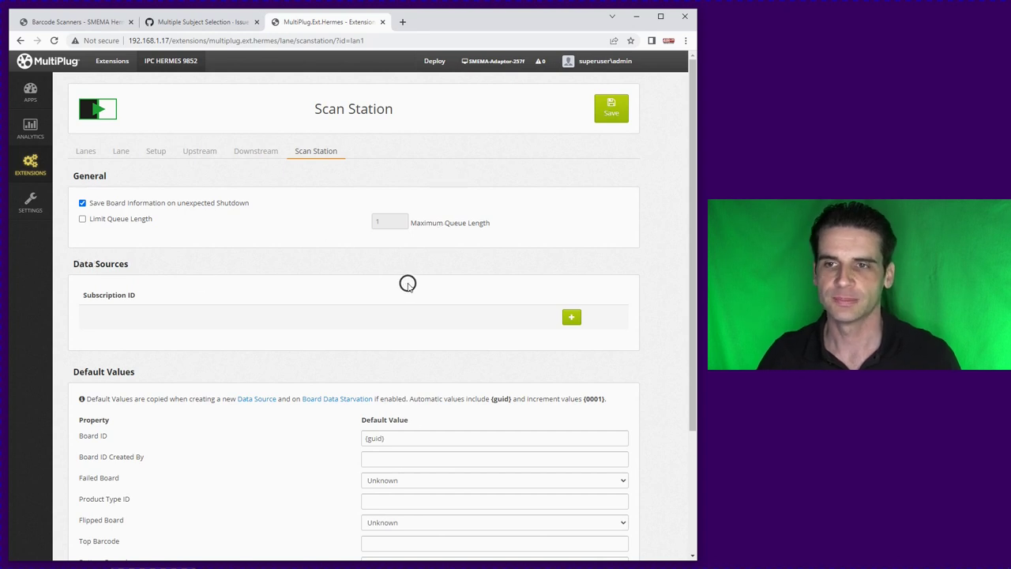
scroll(409, 293, "down", 2)
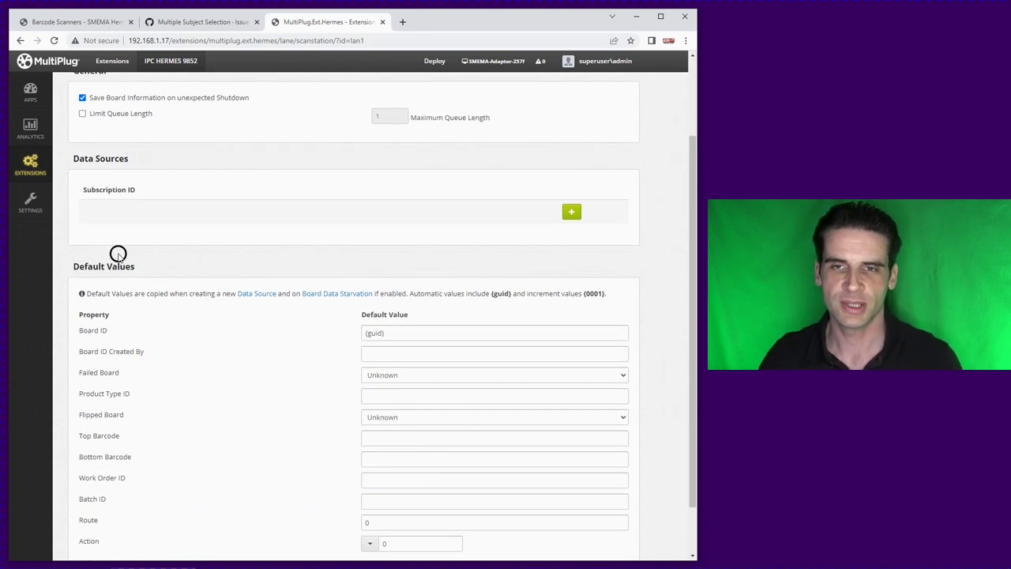
scroll(254, 228, "down", 1)
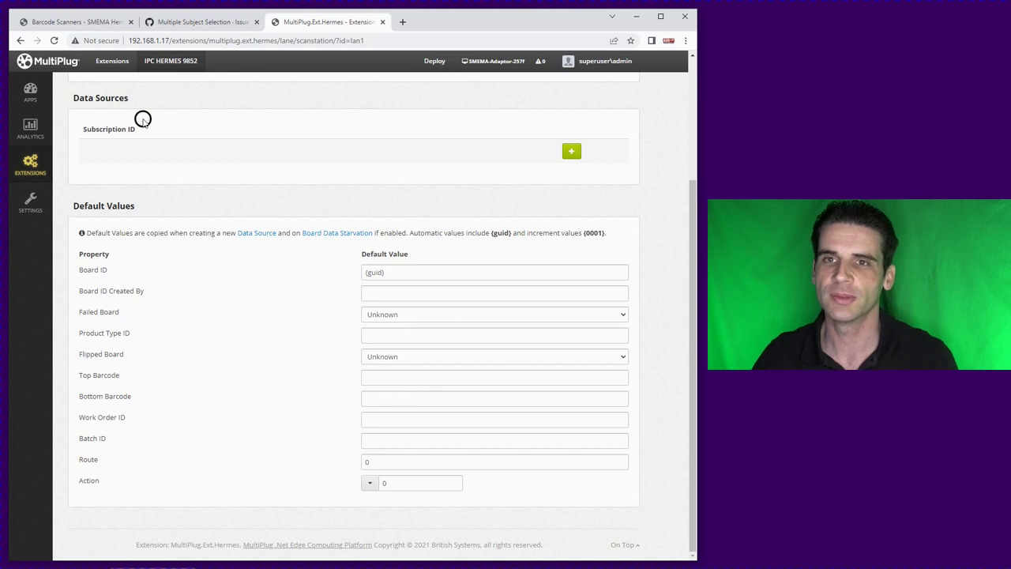
scroll(447, 266, "up", 2)
scroll(434, 420, "down", 2)
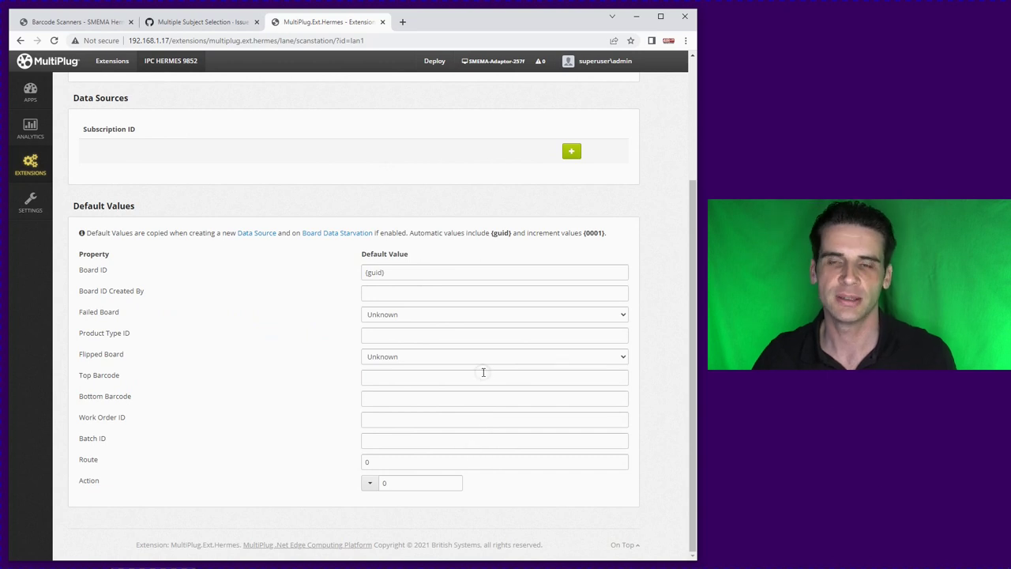
scroll(435, 231, "up", 1)
scroll(434, 229, "up", 1)
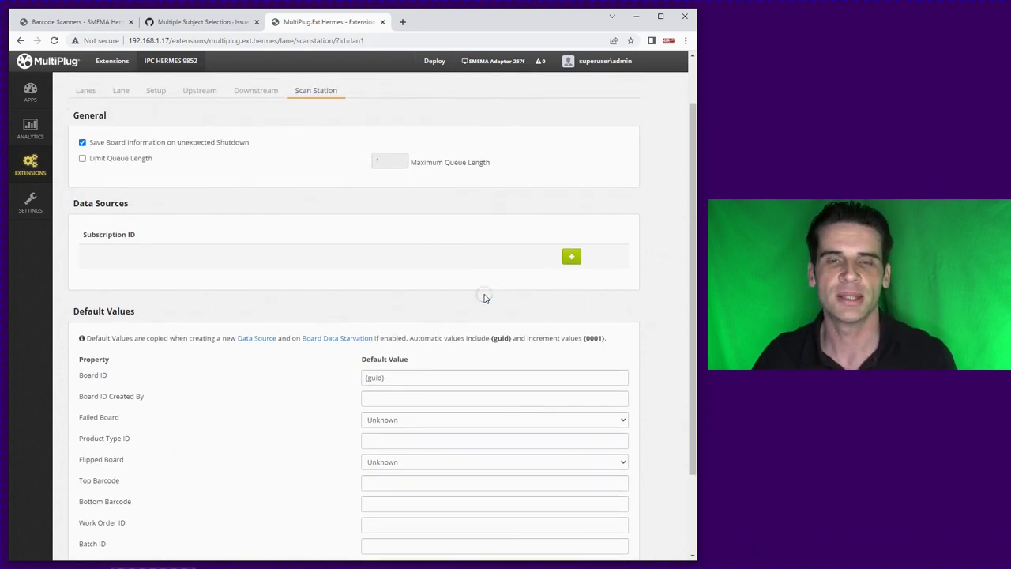
Step: Add the ReadValue subject of the SerialPortRead-ff87106 event as a scan station data source and save
left_click(571, 256)
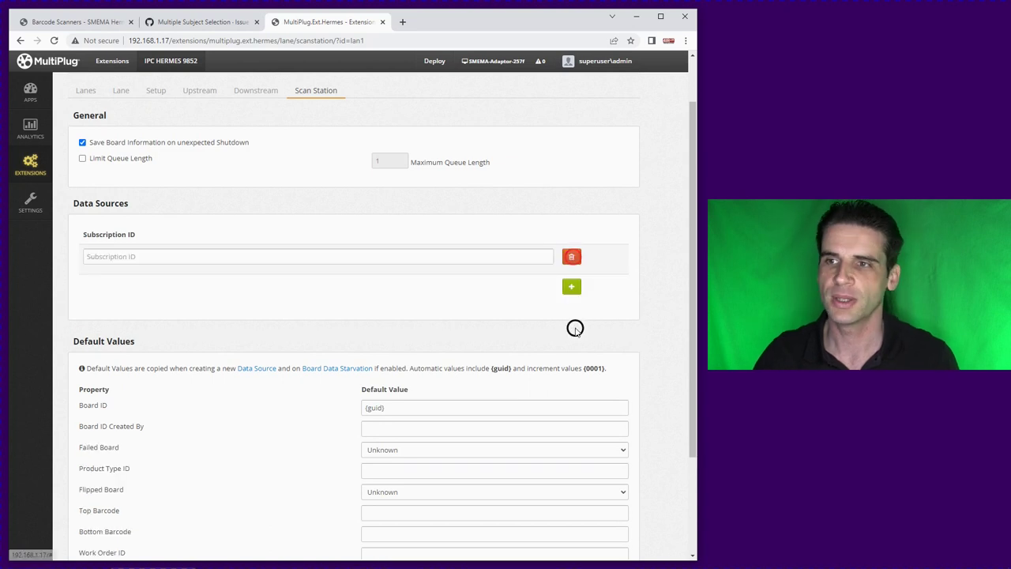
left_click(117, 256)
left_click(185, 257)
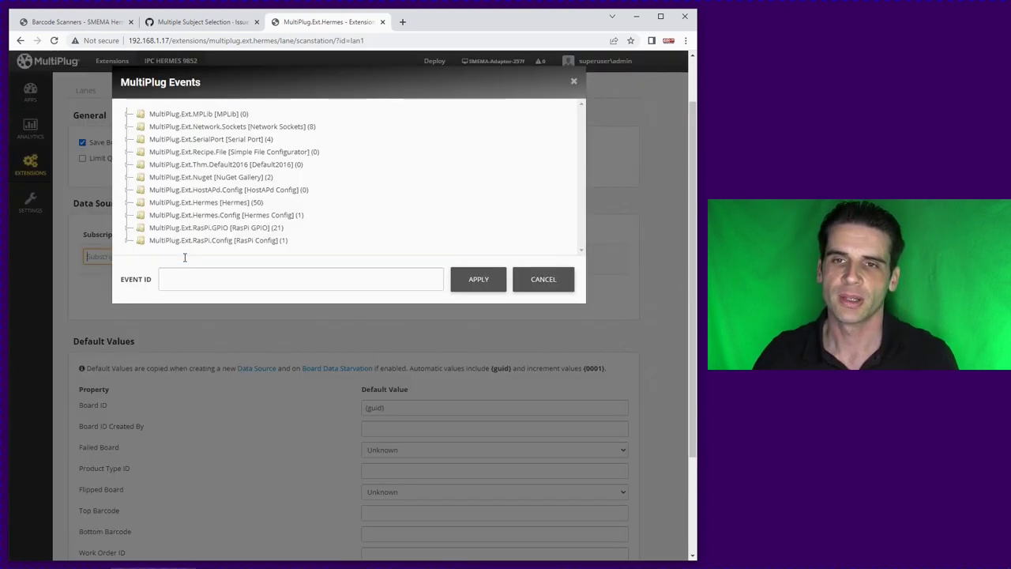
left_click(125, 139)
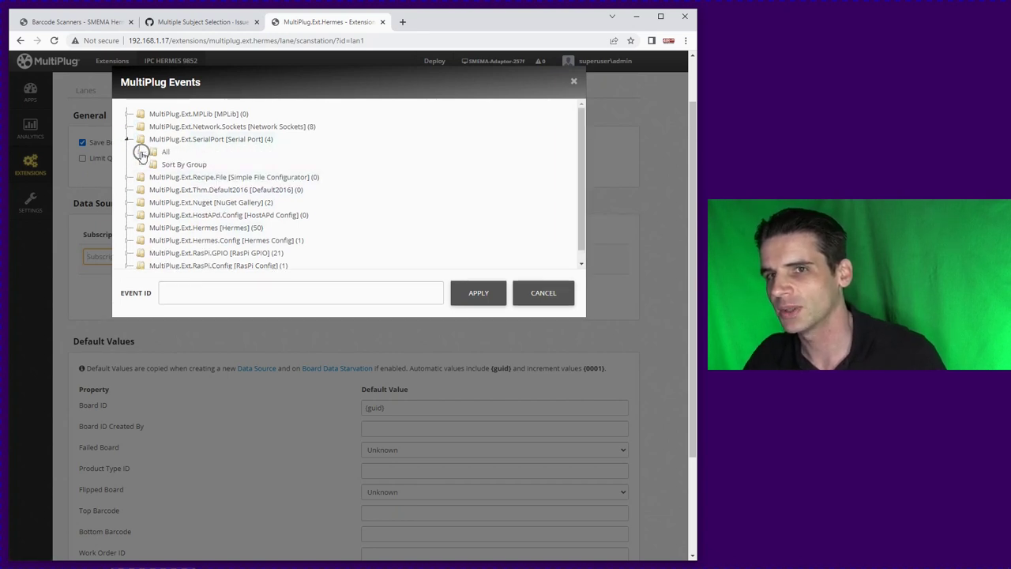
left_click(140, 151)
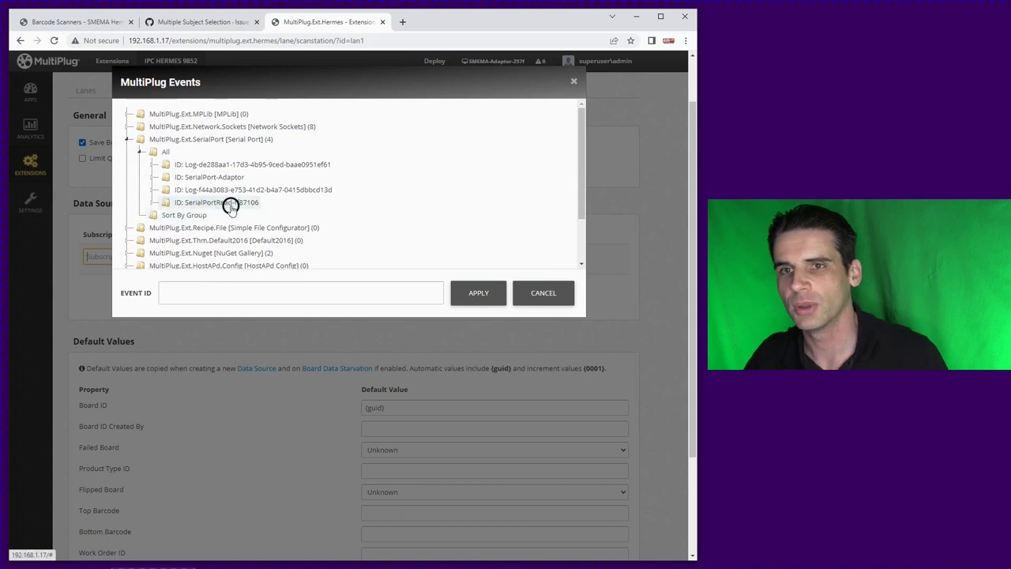
left_click(152, 202)
left_click(166, 227)
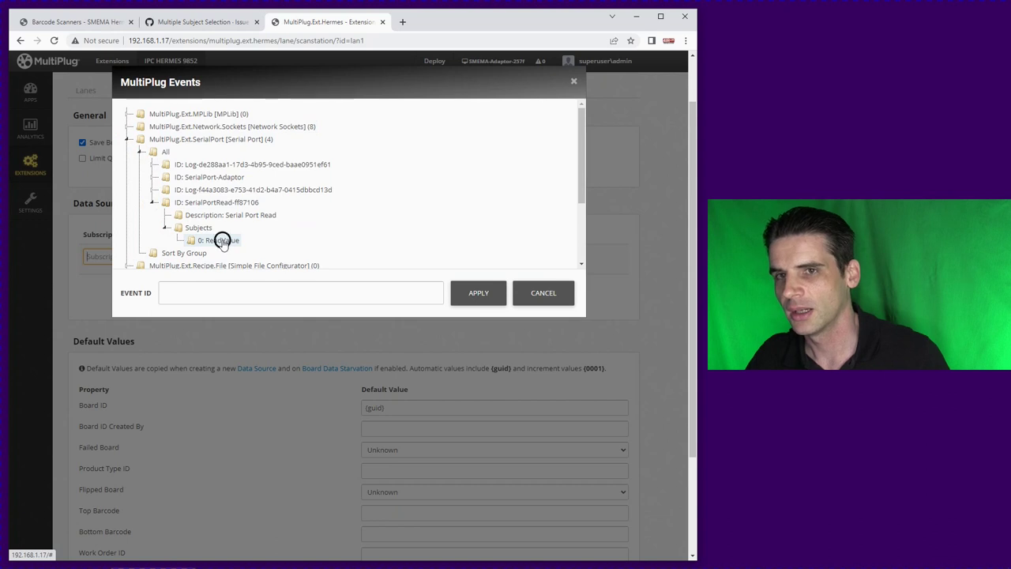
left_click(222, 240)
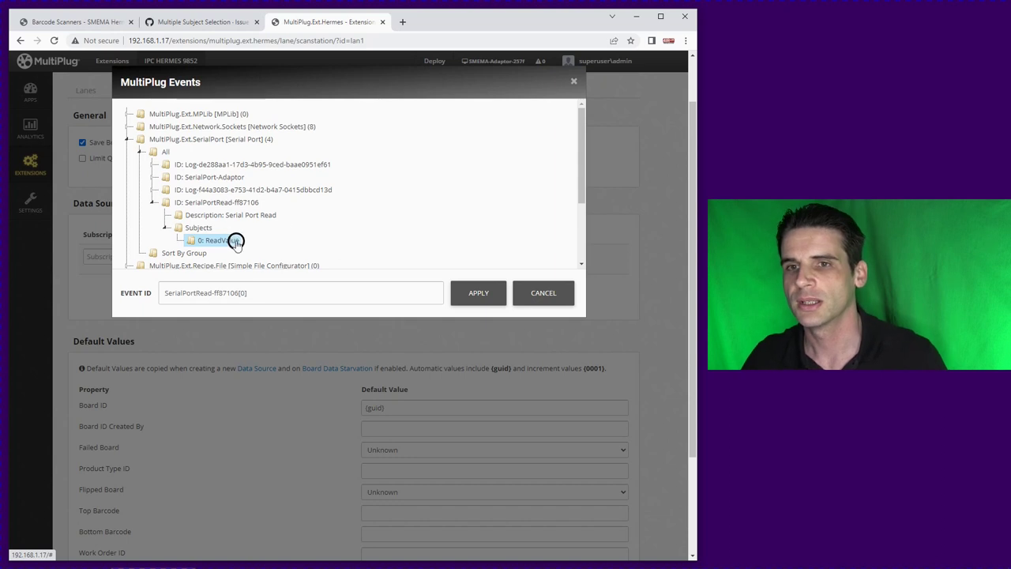
left_click(483, 295)
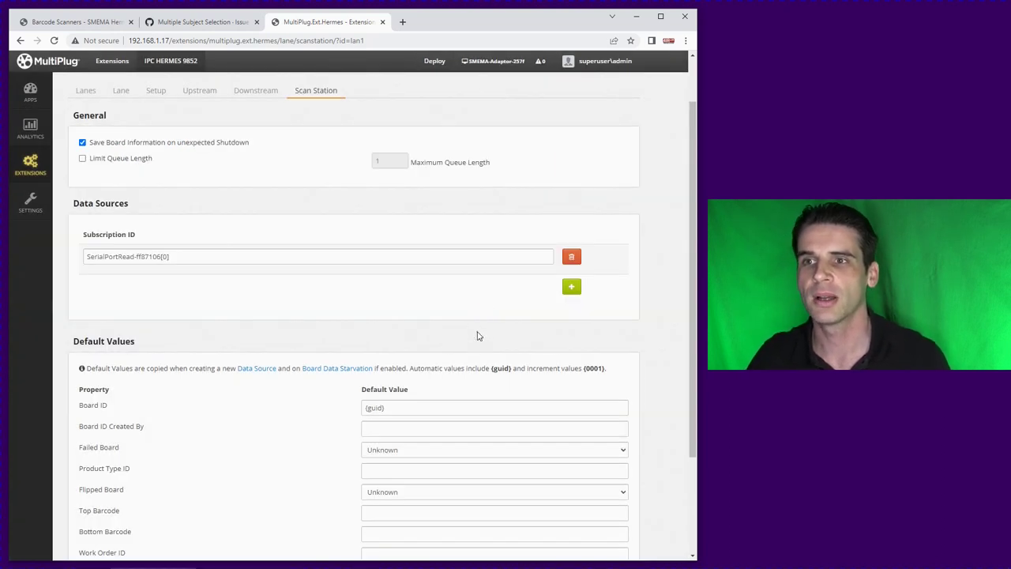
scroll(537, 285, "up", 1)
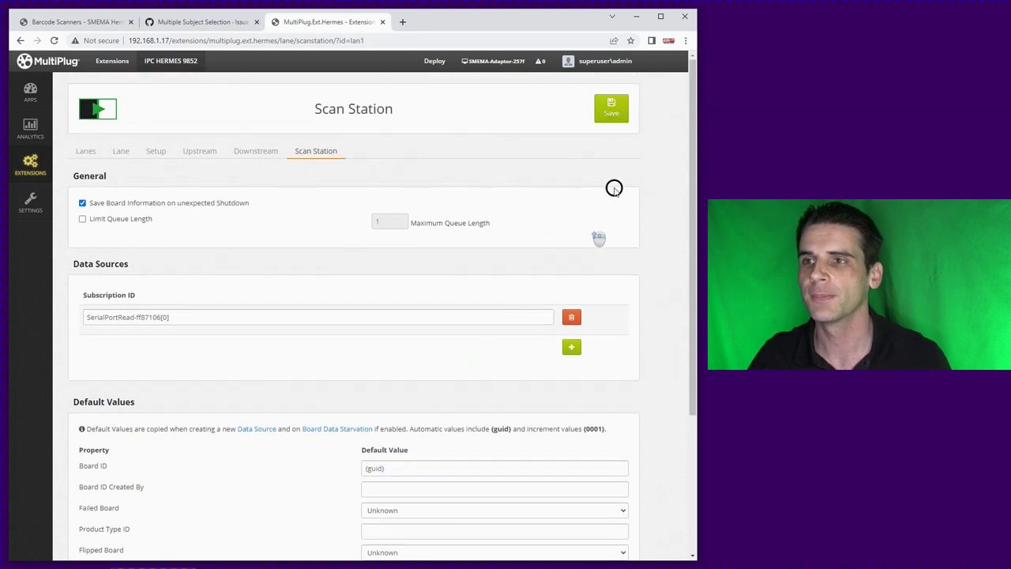
left_click(621, 116)
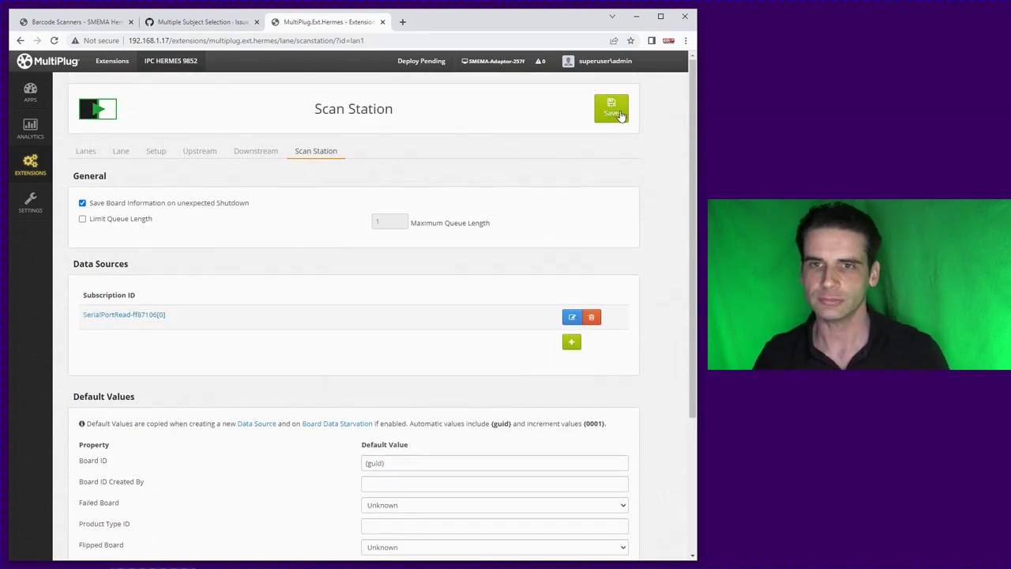
Step: Open the SerialPortRead-ff87106[0] data source, deploy the pending changes and refresh its connection status
left_click(127, 315)
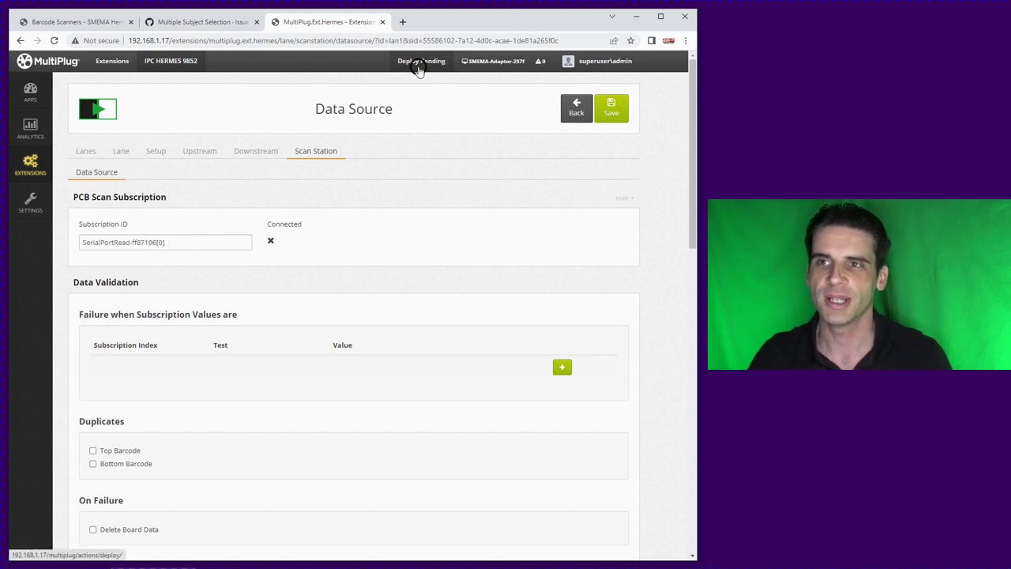
left_click(419, 66)
left_click(55, 41)
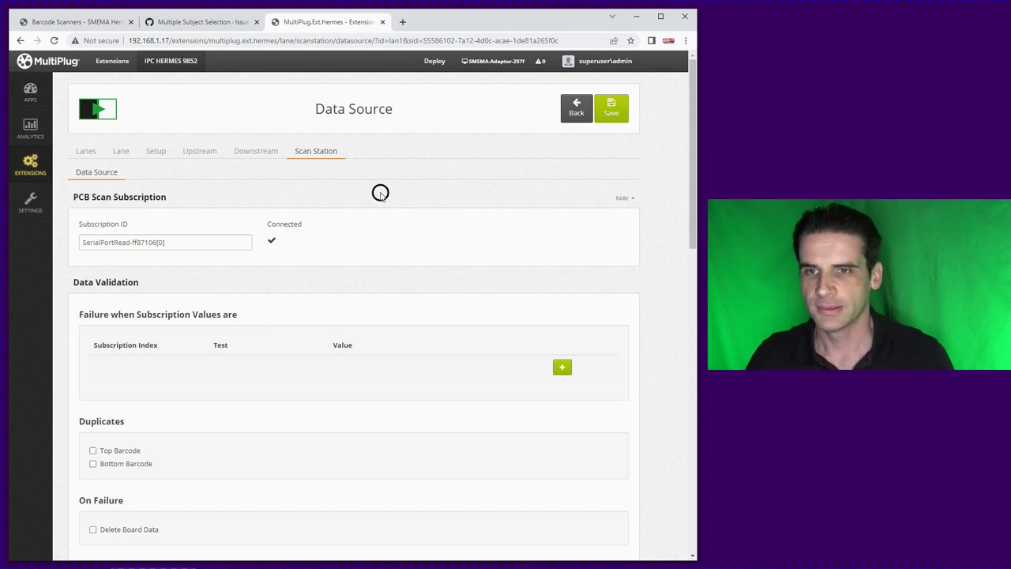
Step: Add a data validation failure rule for subscription index 0 equal to NO SCAN and save the data source
scroll(443, 194, "down", 4)
scroll(442, 198, "up", 2)
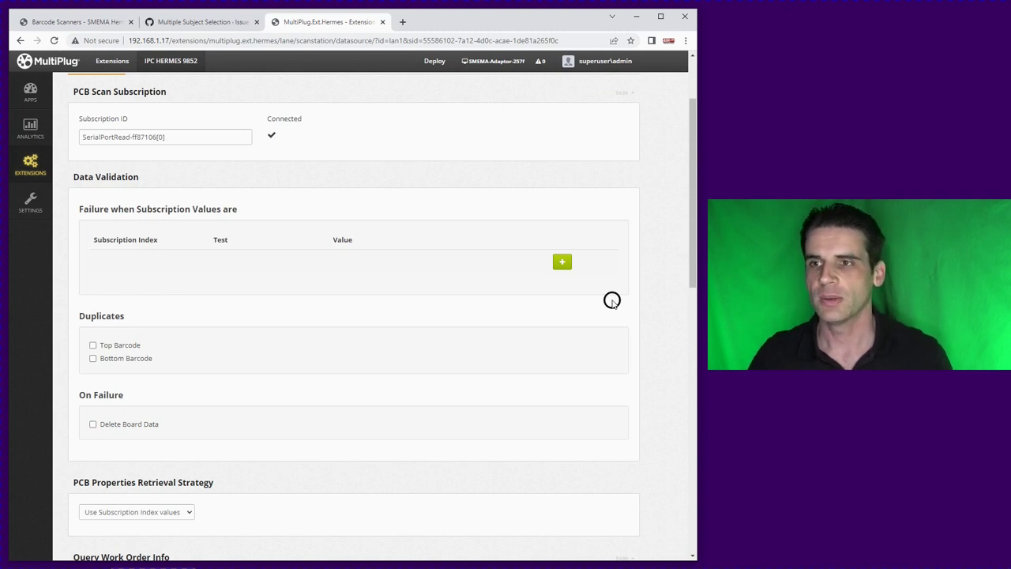
left_click(562, 261)
left_click(400, 269)
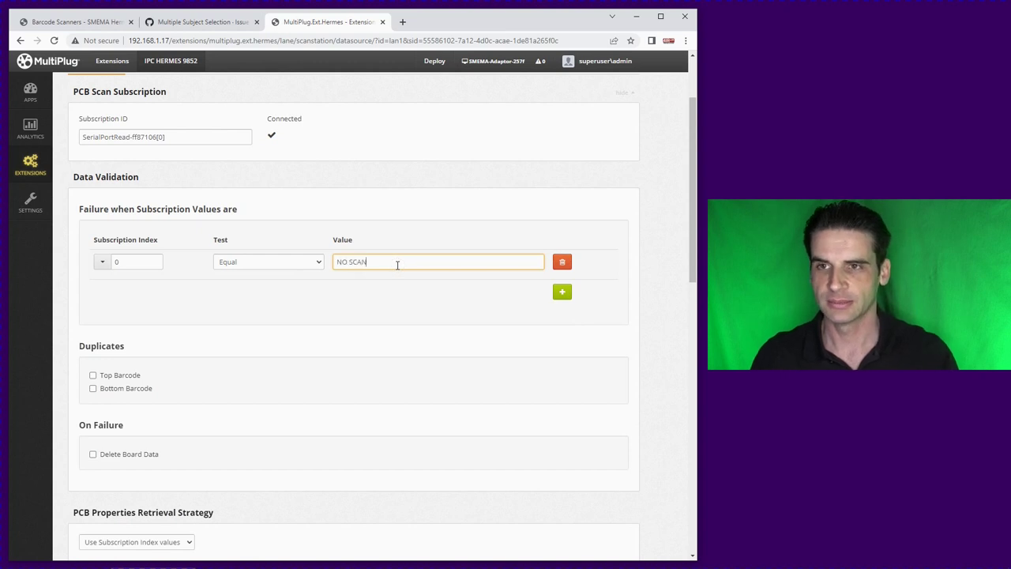
type("NO SCAN")
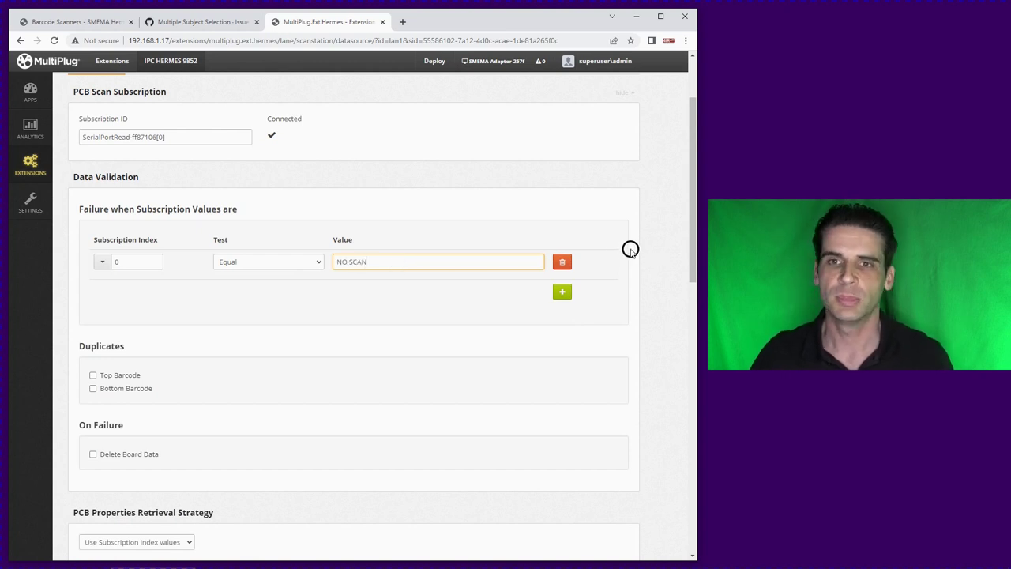
scroll(627, 247, "up", 3)
left_click(613, 110)
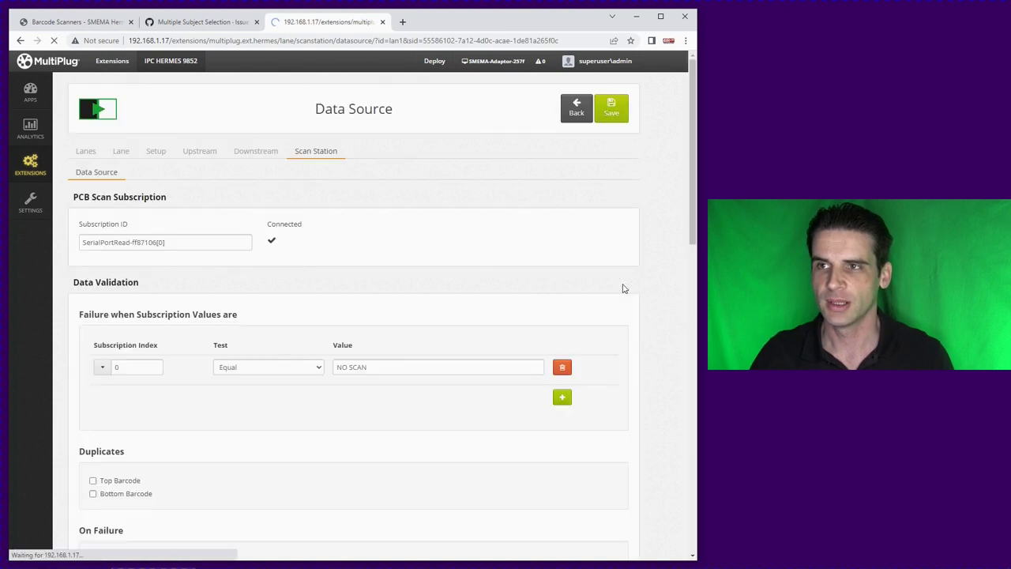
Step: Enable the duplicate check for Top Barcode in the data validation settings and save the data source
scroll(308, 274, "down", 3)
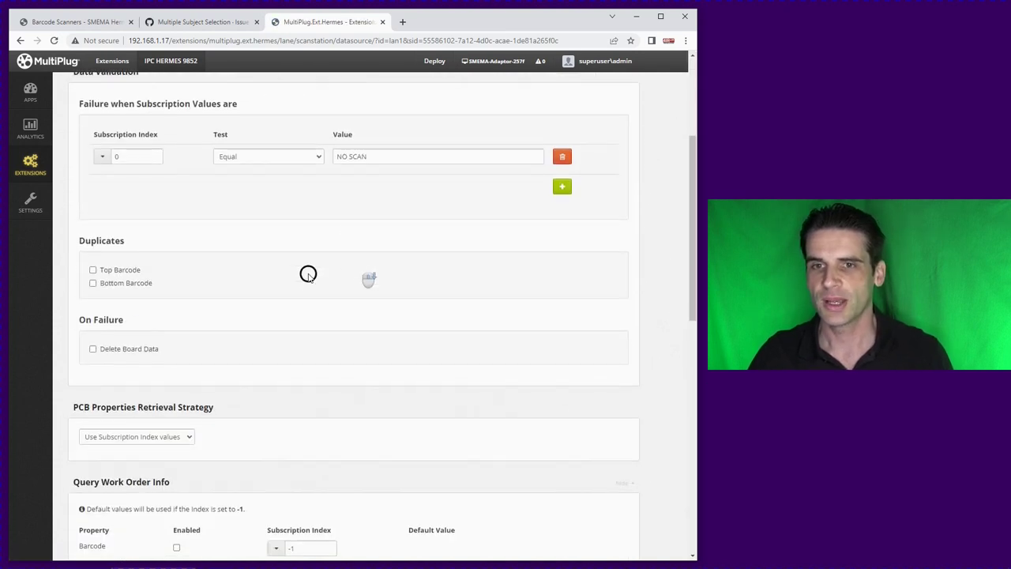
left_click(116, 271)
scroll(522, 316, "up", 3)
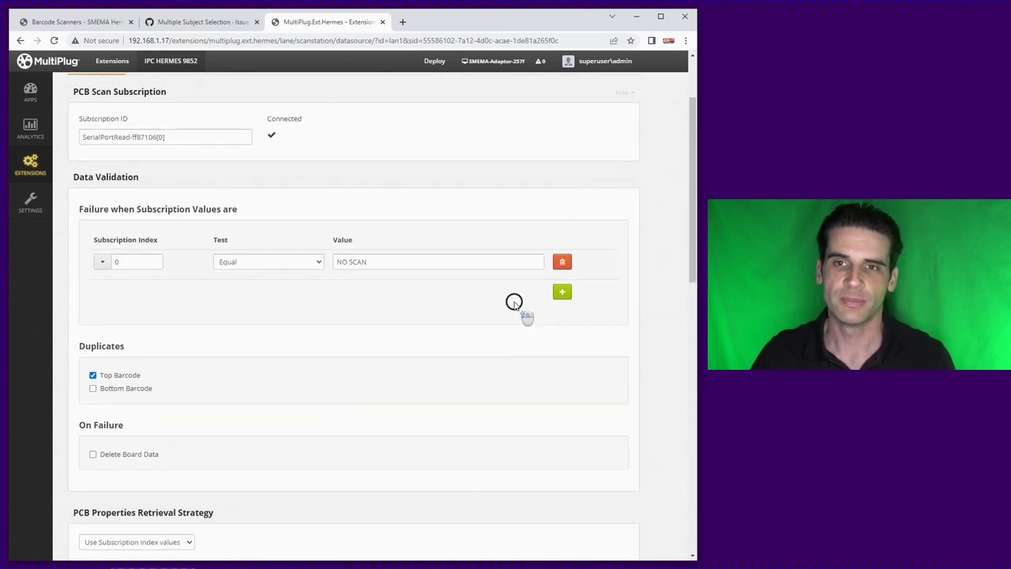
left_click(614, 111)
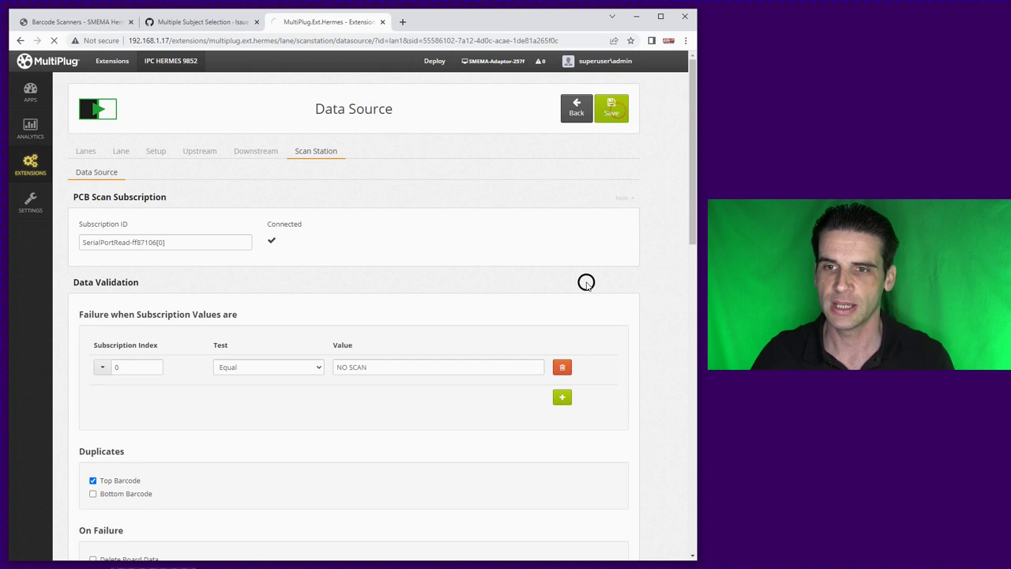
Step: Review the data source's failure handling, retrieval strategy, work order query and PCB property sections, including the subscription ID
scroll(589, 283, "down", 2)
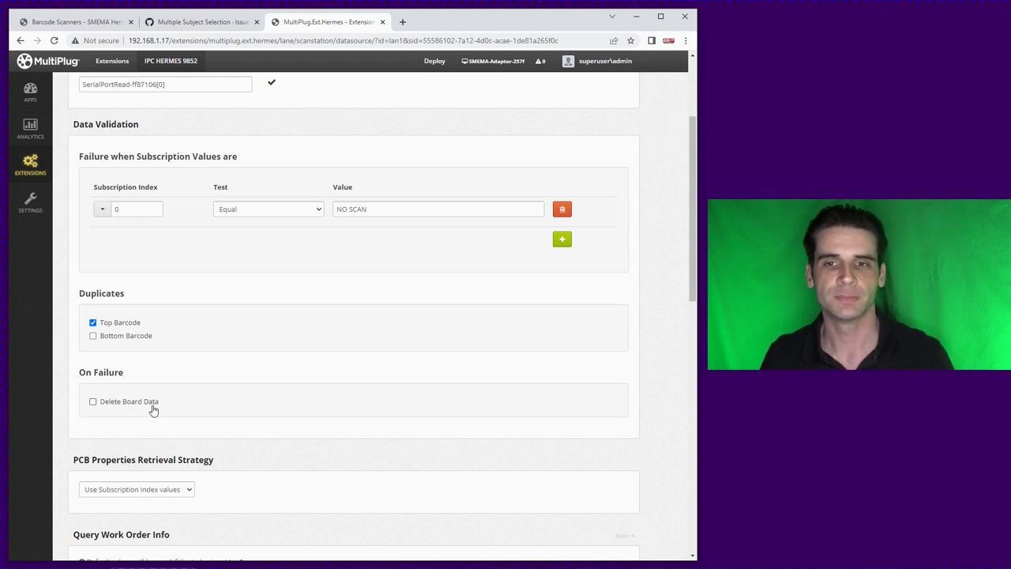
scroll(474, 367, "down", 2)
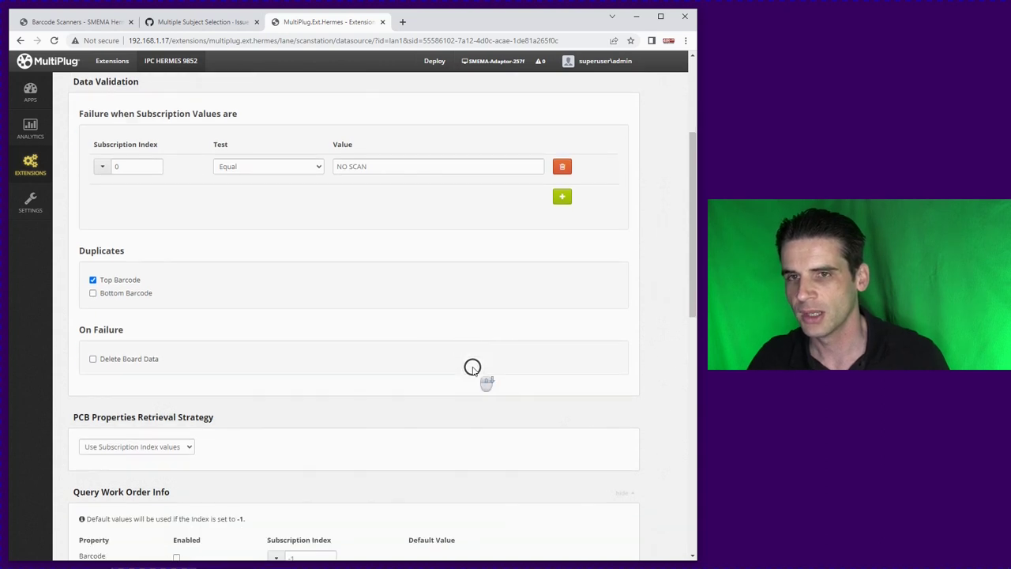
scroll(474, 367, "down", 1)
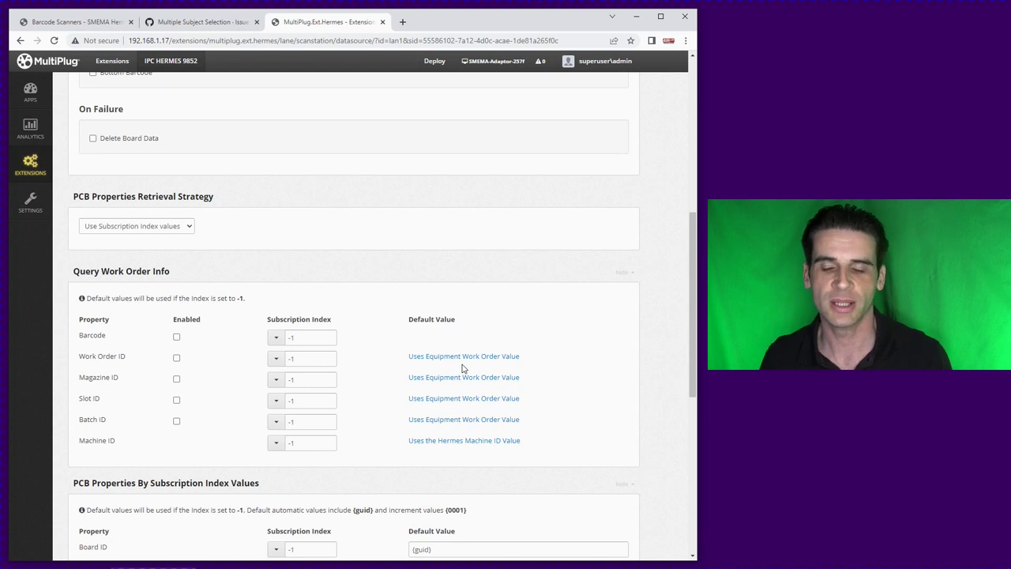
scroll(621, 330, "down", 3)
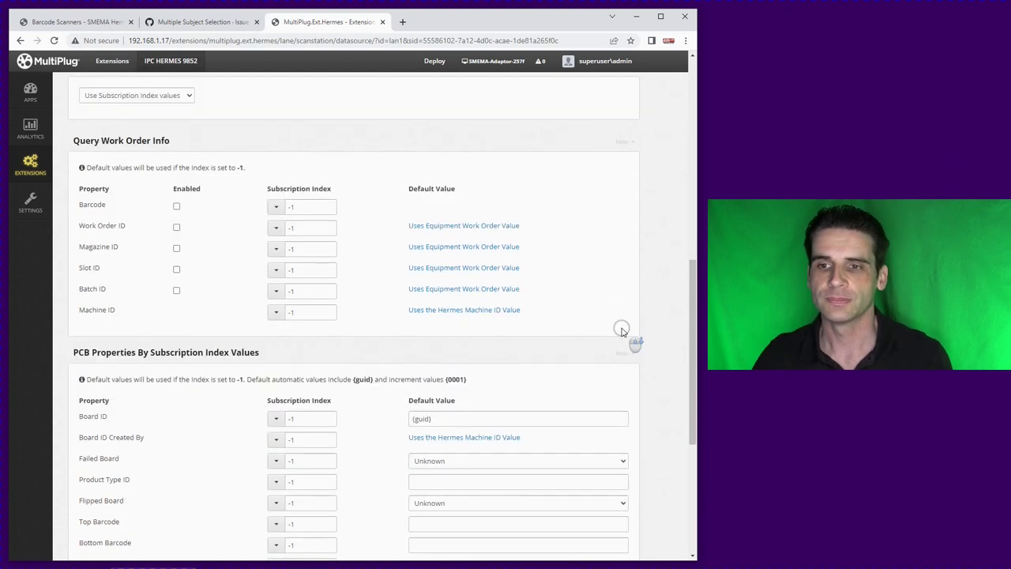
scroll(622, 332, "down", 2)
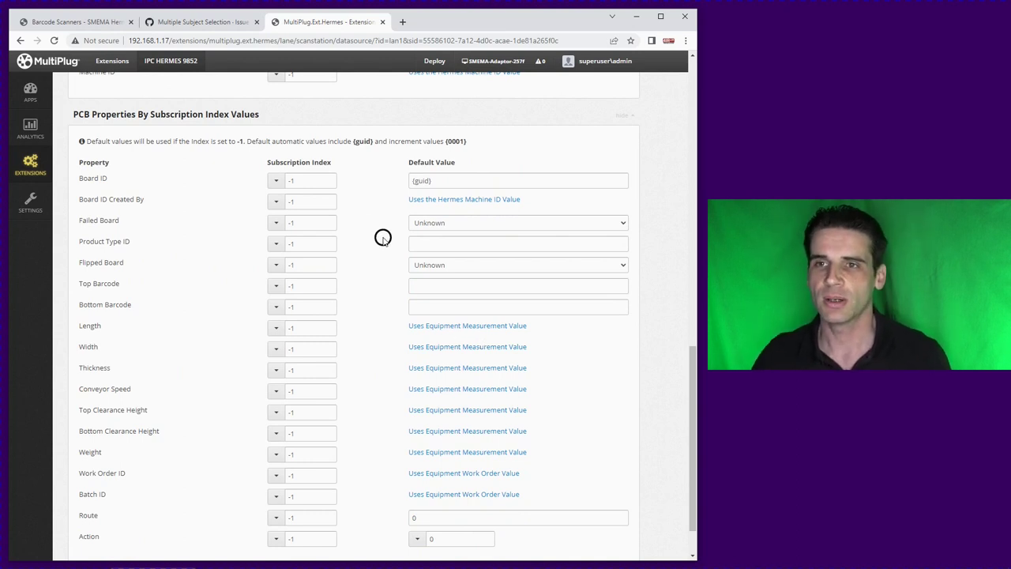
scroll(368, 269, "up", 7)
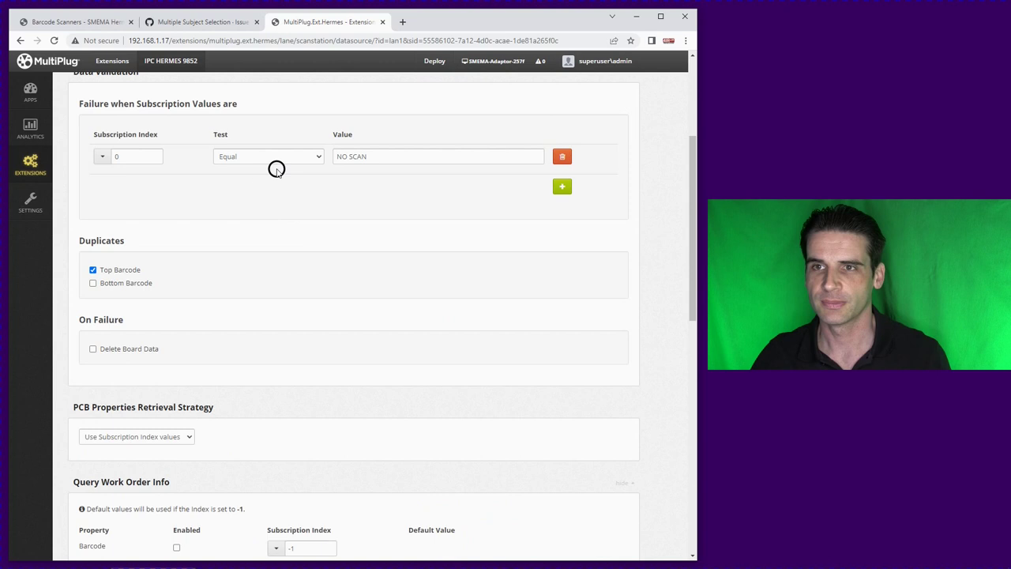
scroll(275, 166, "up", 3)
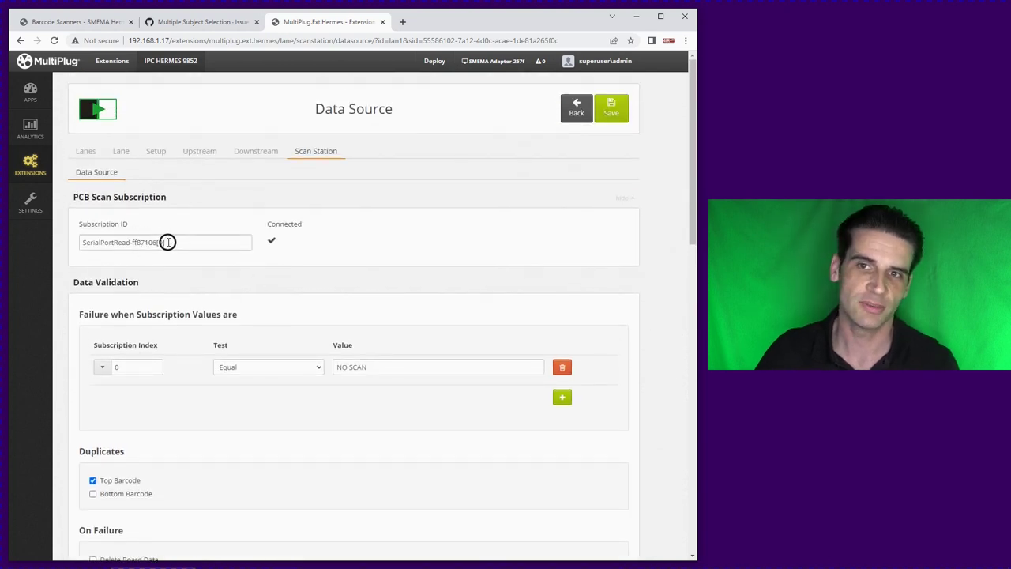
Step: Set the subscription index of the Top Barcode PCB property to 0
scroll(463, 327, "down", 12)
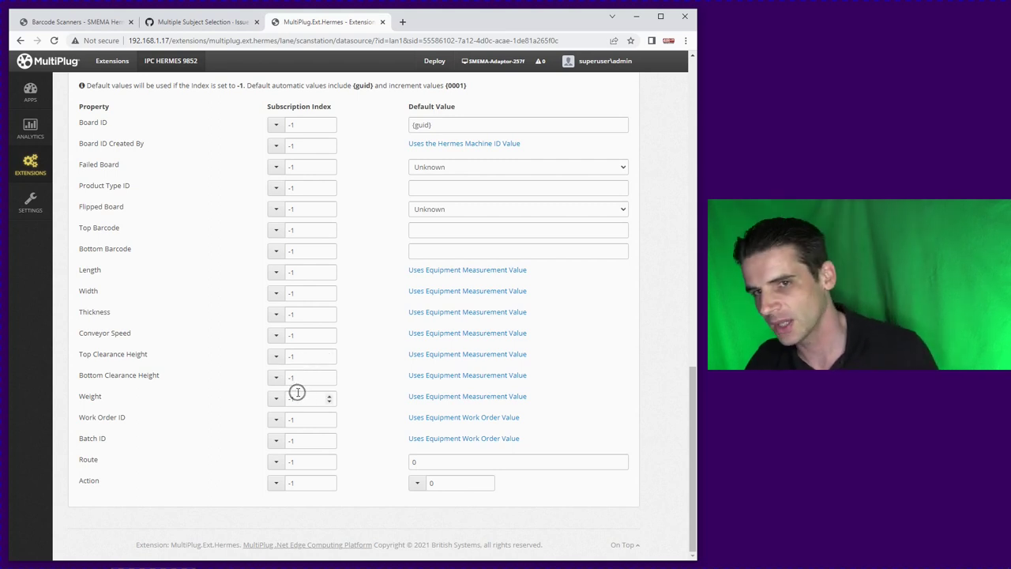
left_click(273, 234)
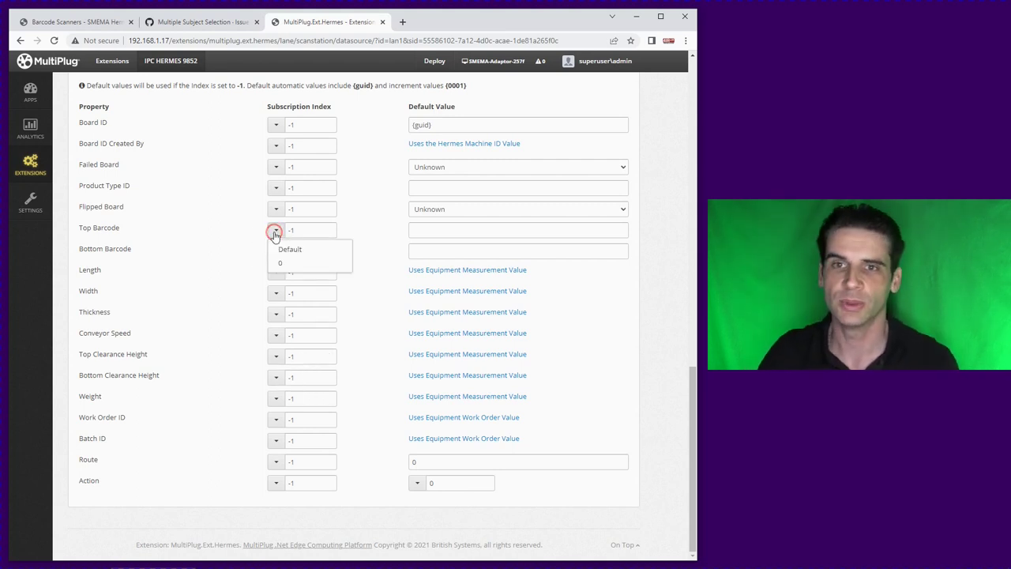
left_click(319, 264)
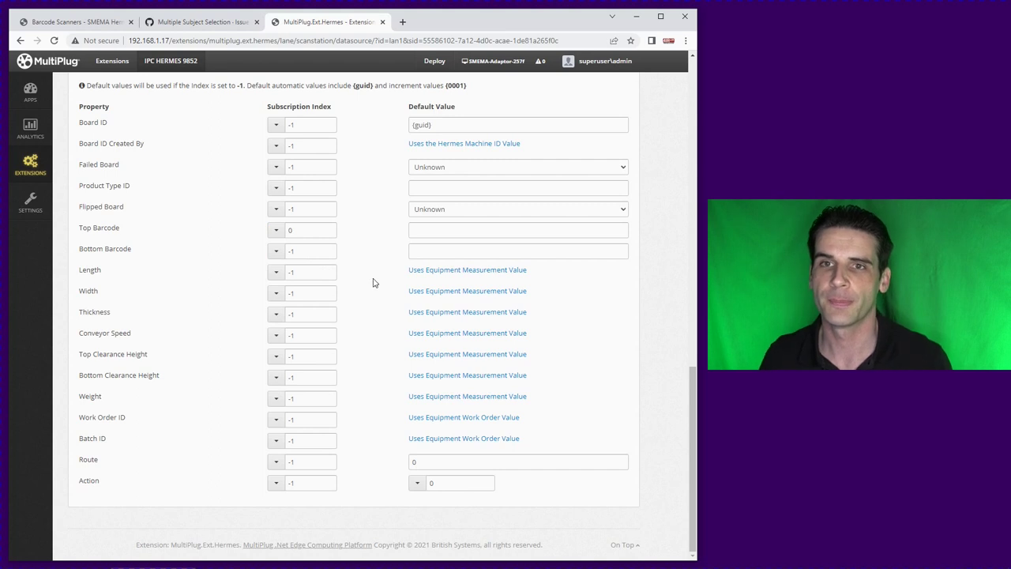
left_click(373, 278)
left_click(371, 272)
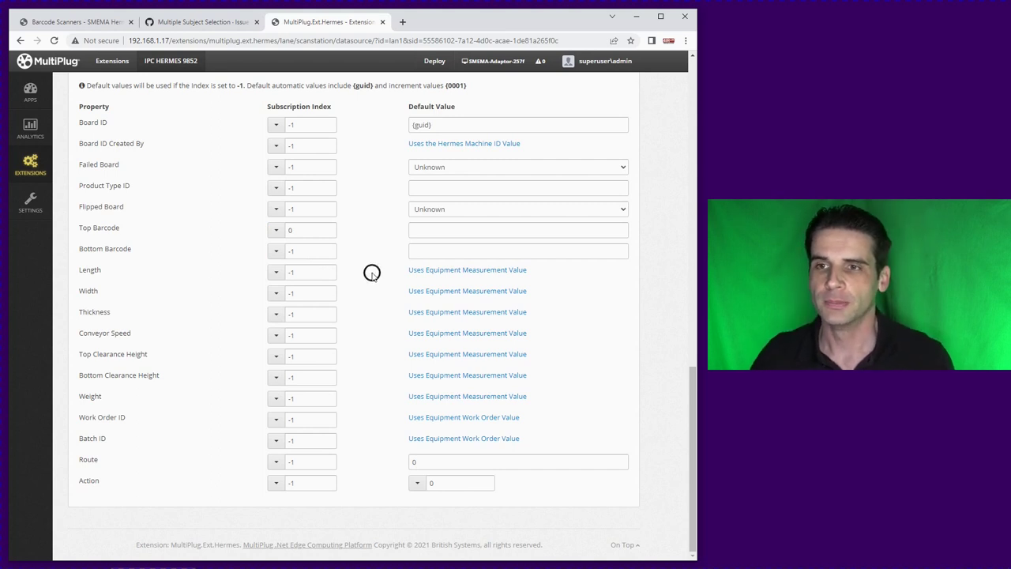
left_click(378, 272)
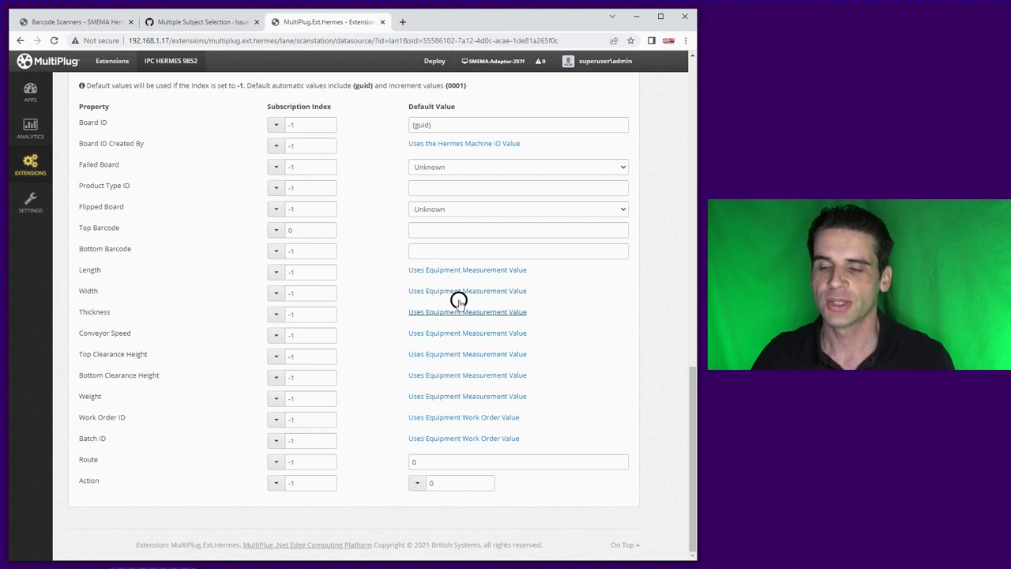
Step: Try "static" as the default value of the Top Barcode property and clear it again
left_click(453, 231)
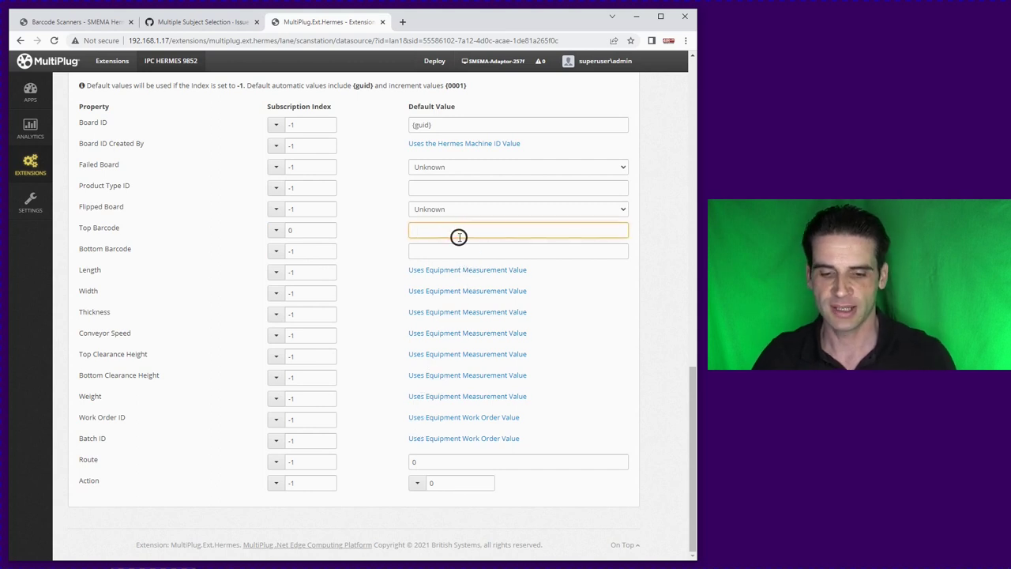
type("satic")
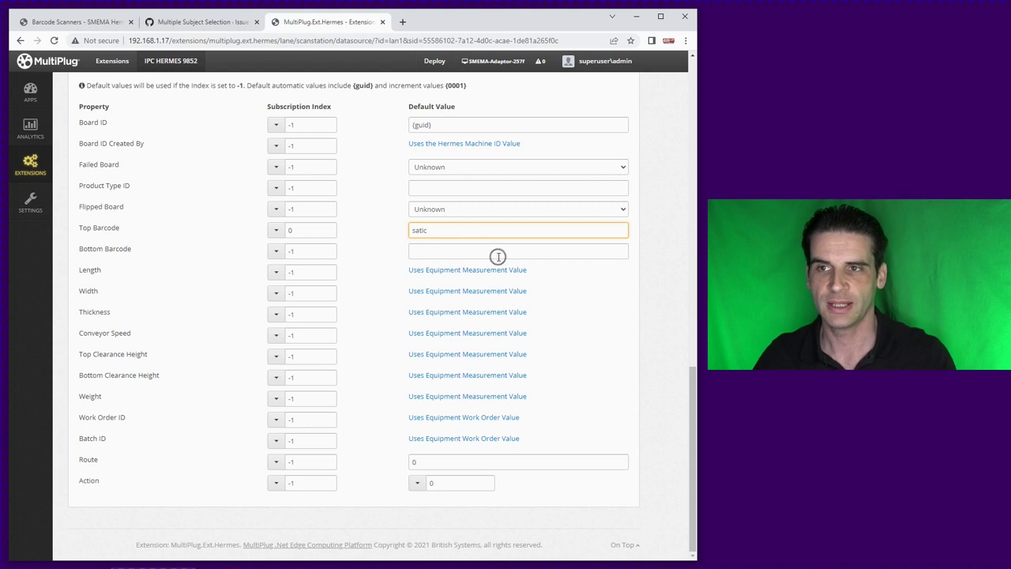
left_click_drag(435, 230, 400, 230)
type("static")
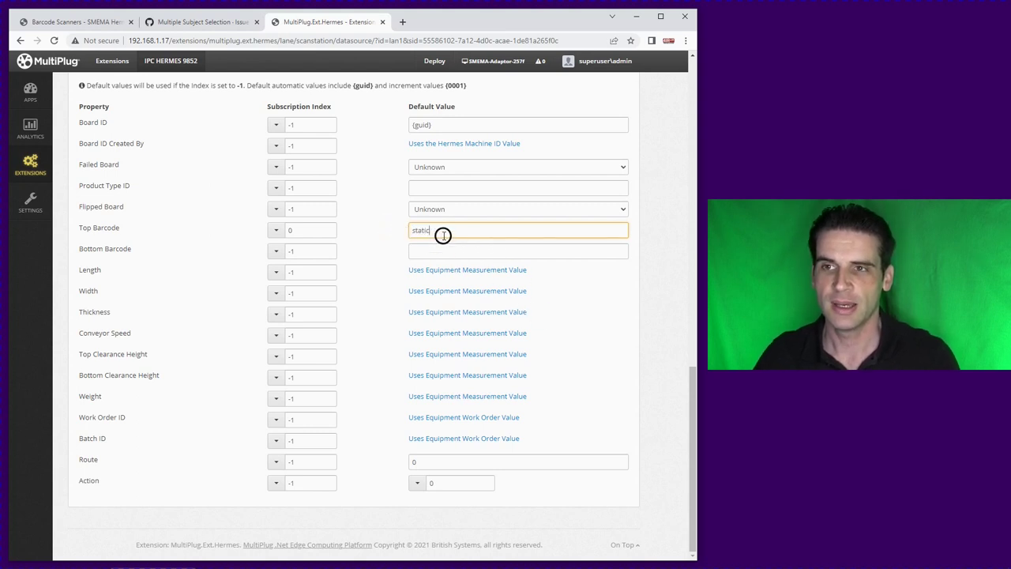
left_click_drag(443, 232, 373, 232)
key("BackSpace")
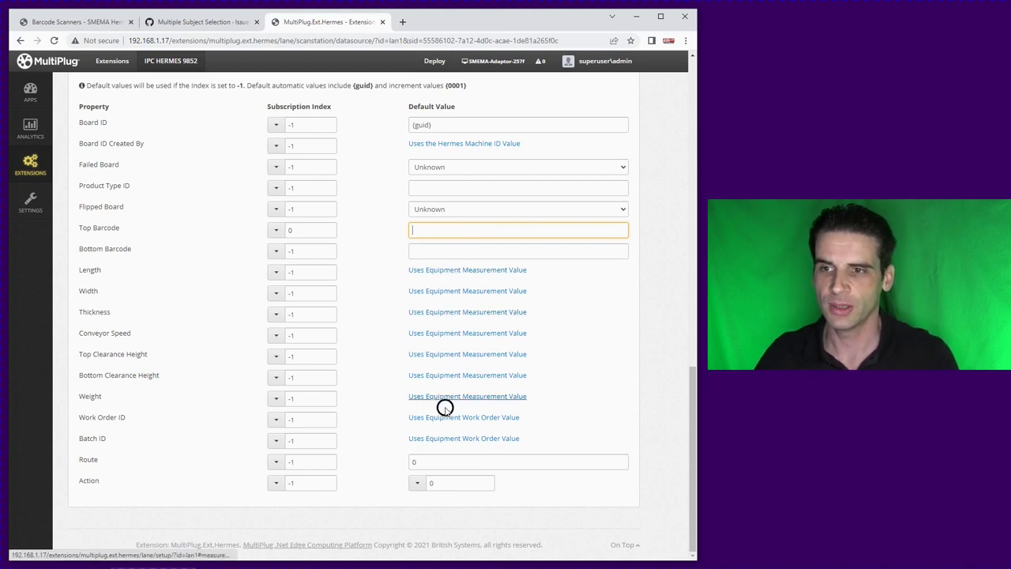
Step: Examine the lane's equipment measurement and work order defaults, and return to the data source to view the index options for Top Clearance Height
left_click(493, 269)
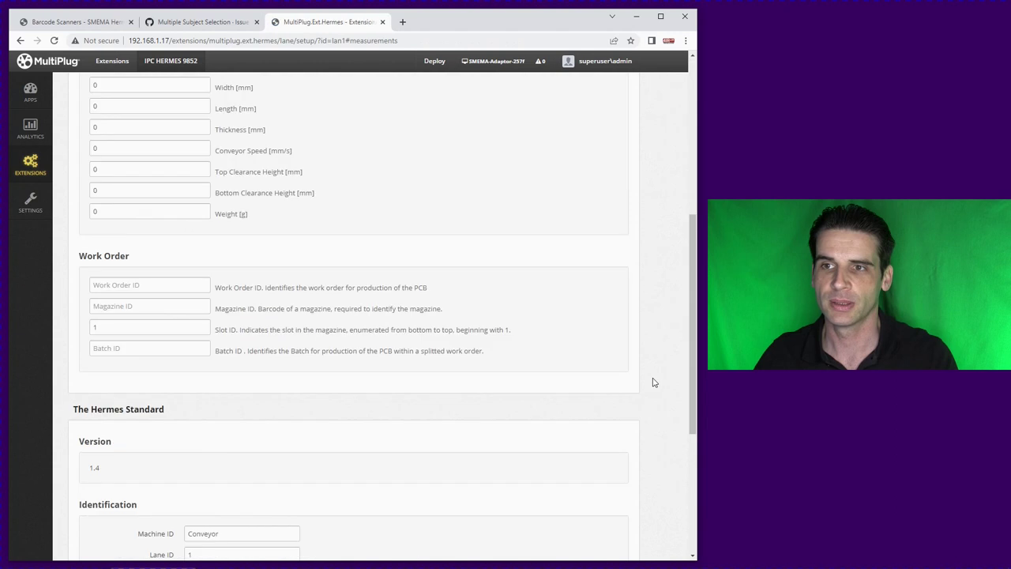
scroll(316, 328, "up", 3)
scroll(310, 333, "up", 2)
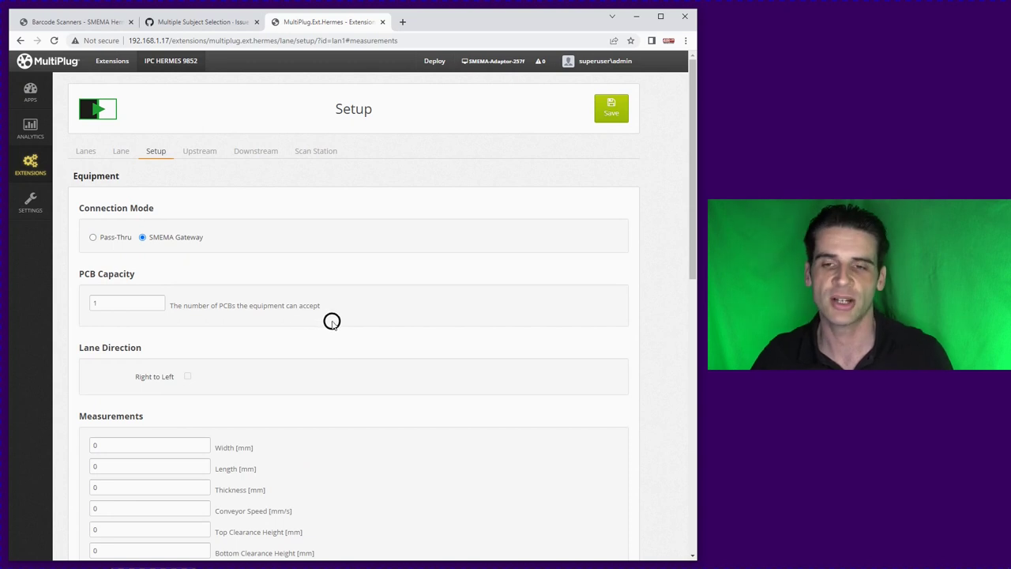
scroll(333, 322, "down", 4)
scroll(336, 324, "down", 1)
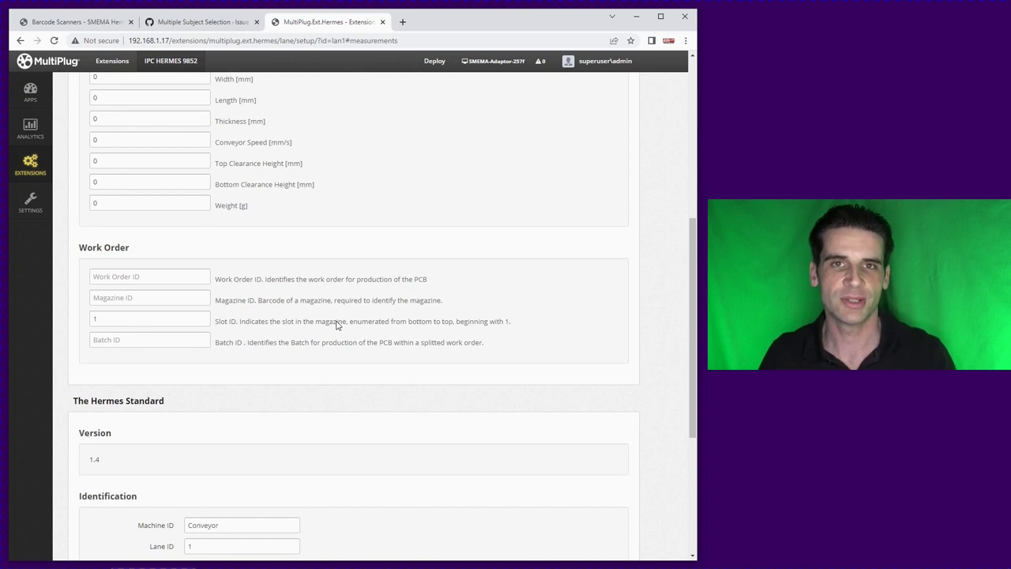
left_click(20, 40)
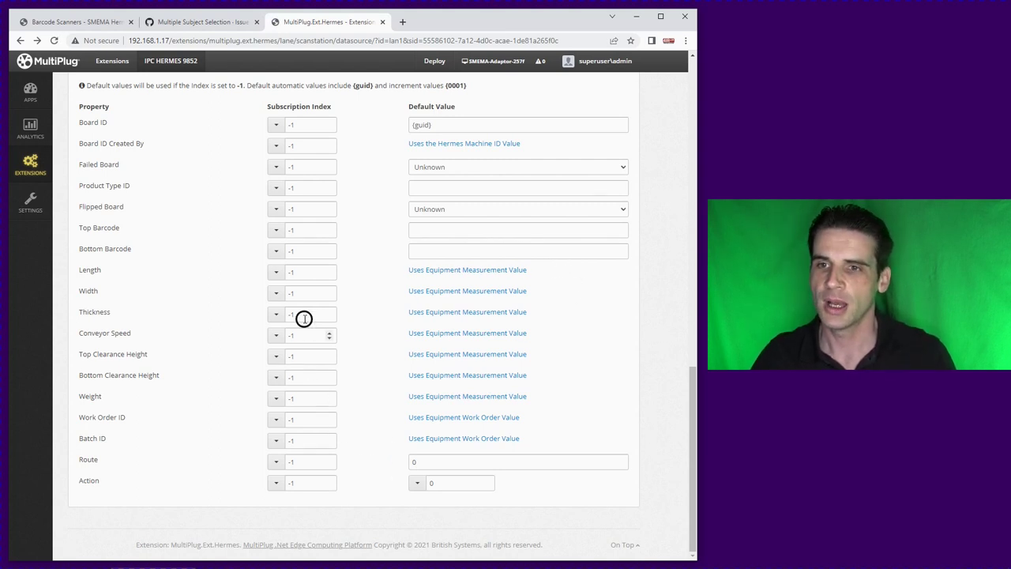
left_click(276, 357)
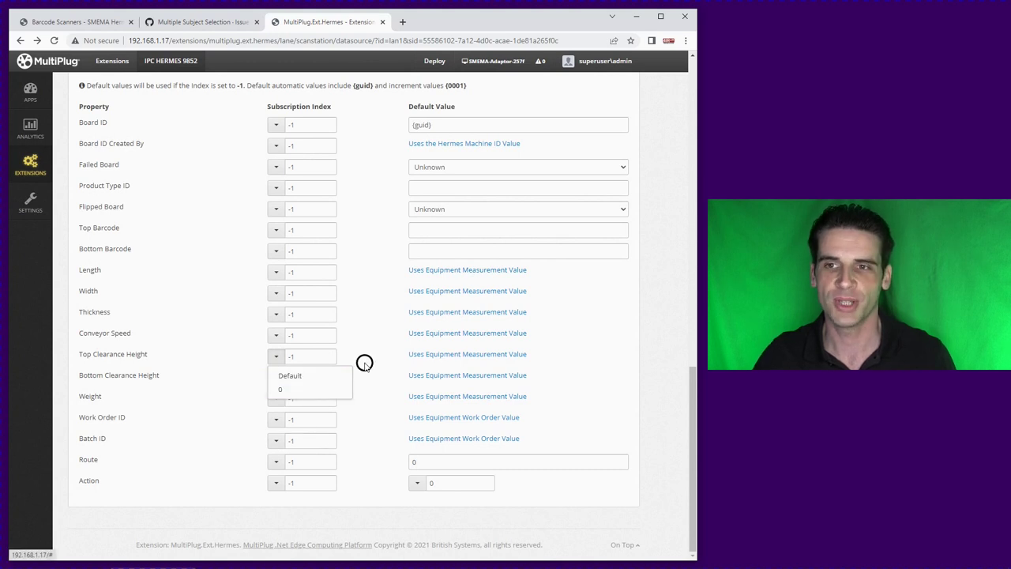
left_click(368, 327)
Step: Map the Top Barcode PCB property to subscription index 0, save the data source and check the saved properties
scroll(391, 369, "up", 2)
scroll(391, 369, "up", 1)
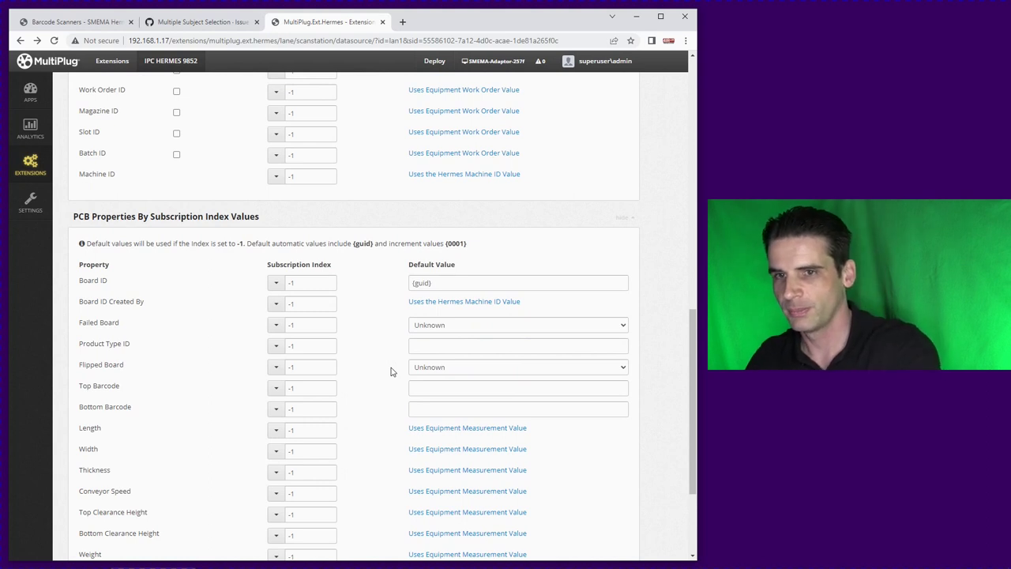
left_click(277, 387)
left_click(289, 420)
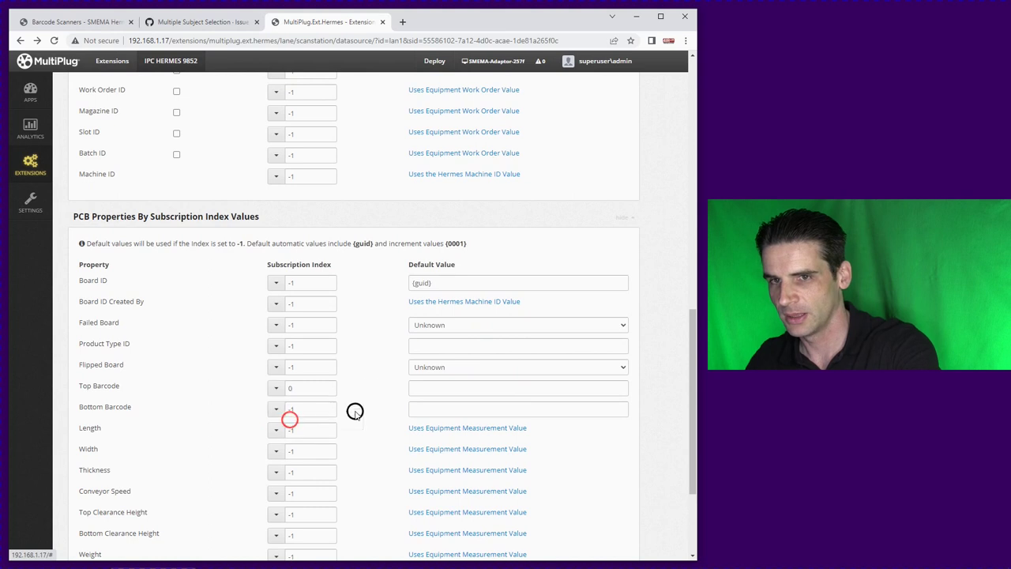
scroll(375, 393, "up", 7)
scroll(491, 253, "up", 8)
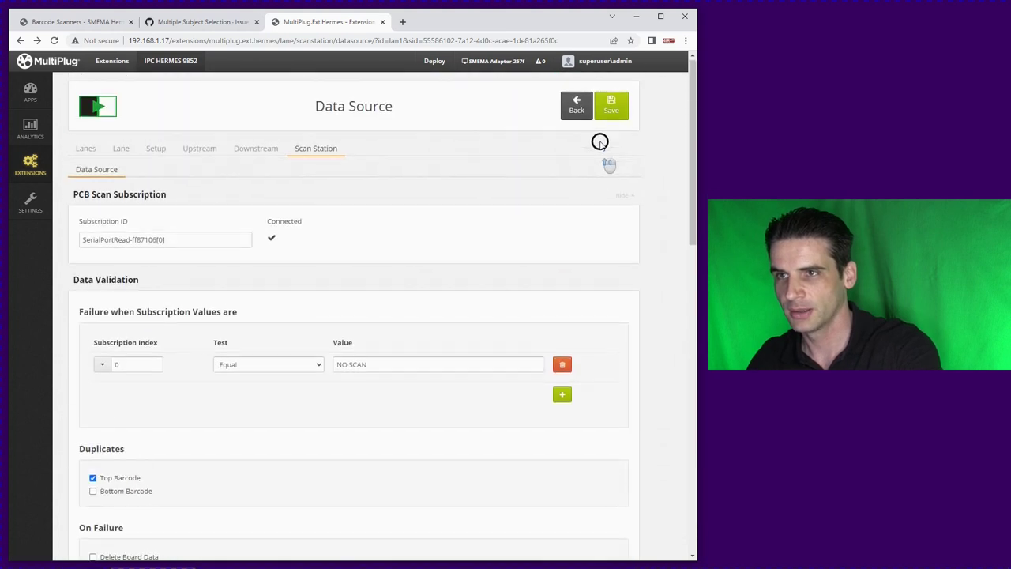
left_click(608, 118)
scroll(542, 345, "down", 14)
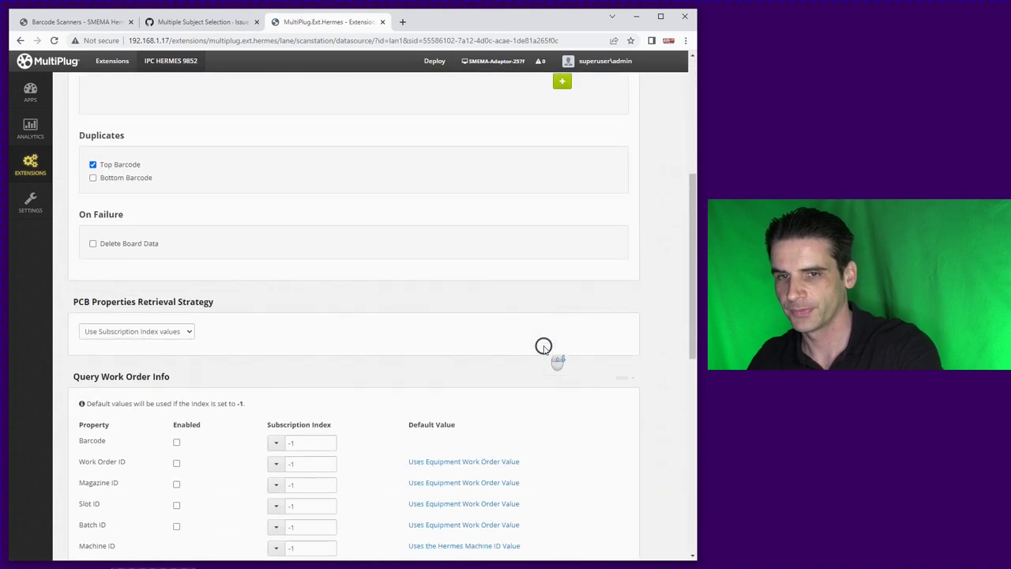
scroll(542, 341, "down", 2)
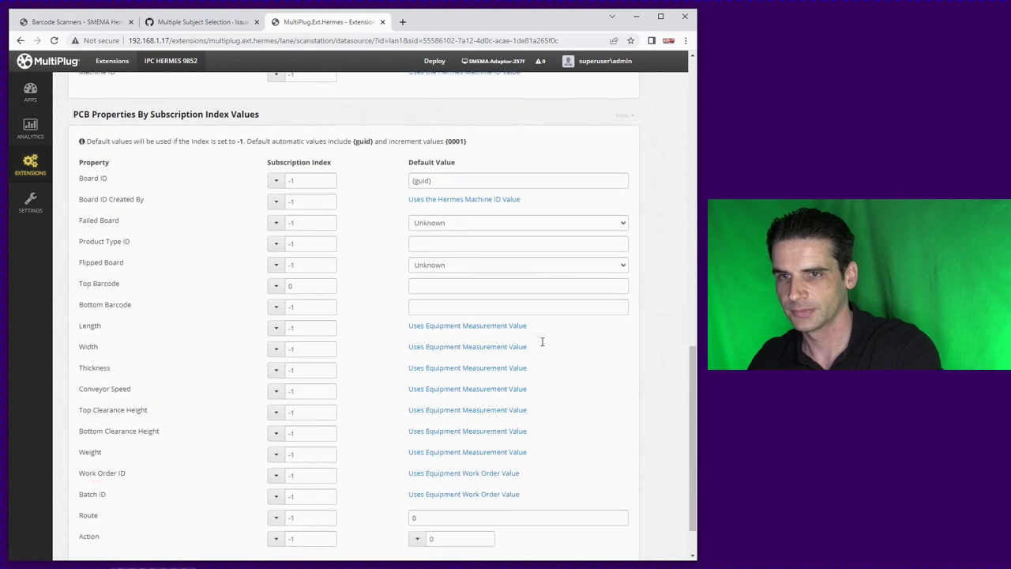
Step: Set the PCB properties retrieval strategy to Query Work Order Info
scroll(372, 348, "up", 5)
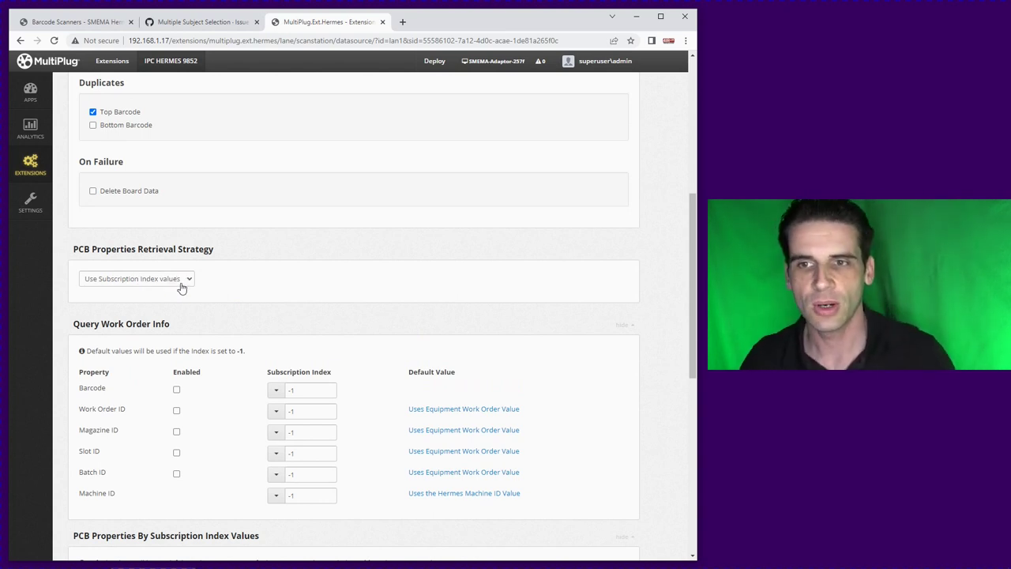
left_click(177, 279)
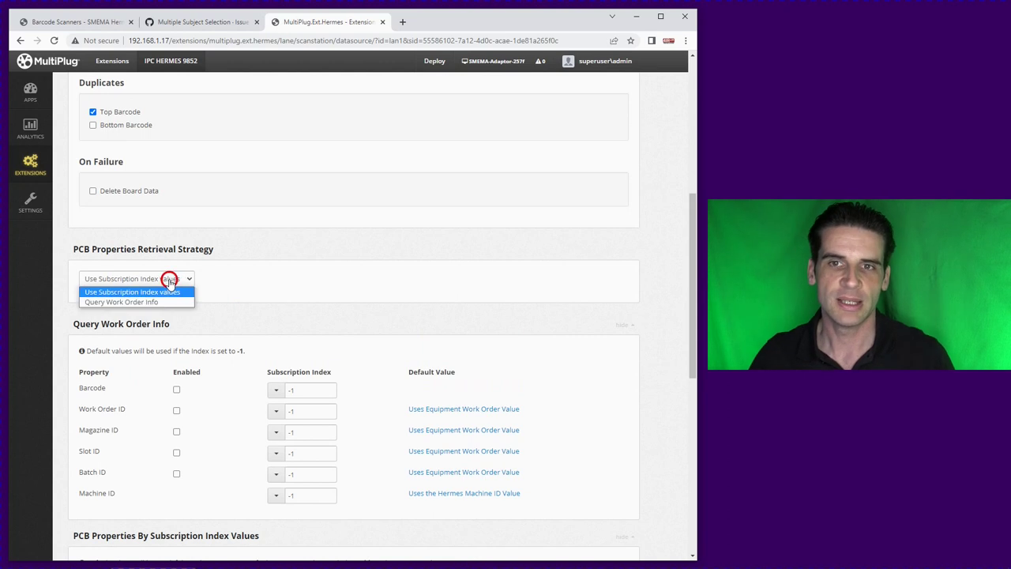
left_click(126, 303)
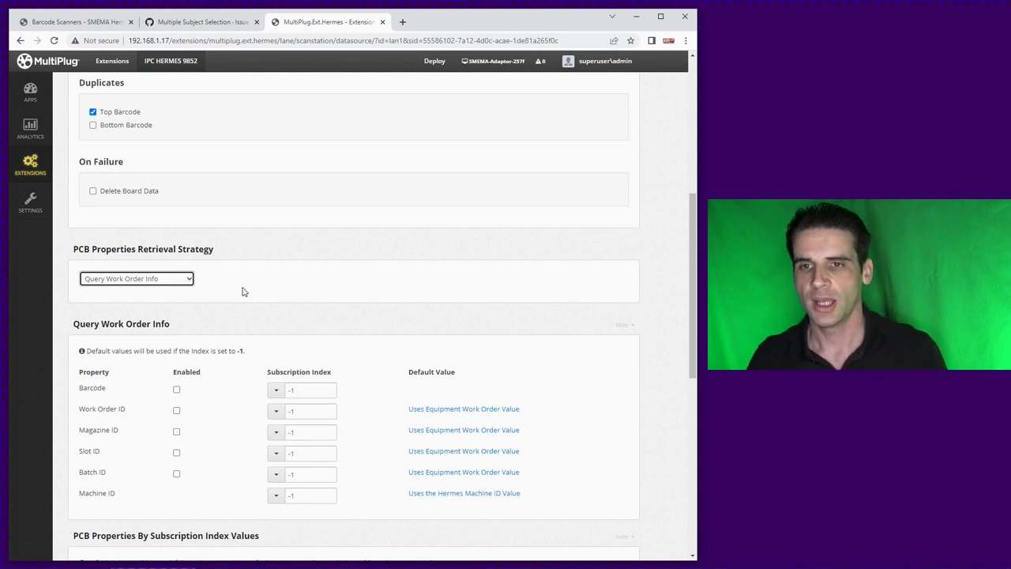
Step: Assign subscription index 0 to Barcode under Query Work Order Info, and enable that property and disable it again
left_click(274, 392)
left_click(282, 423)
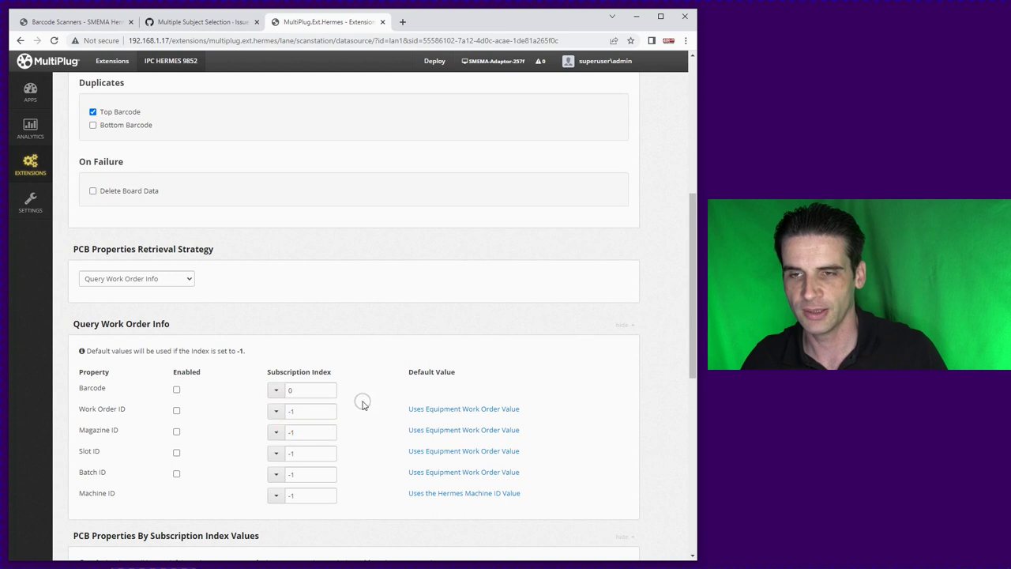
left_click(177, 389)
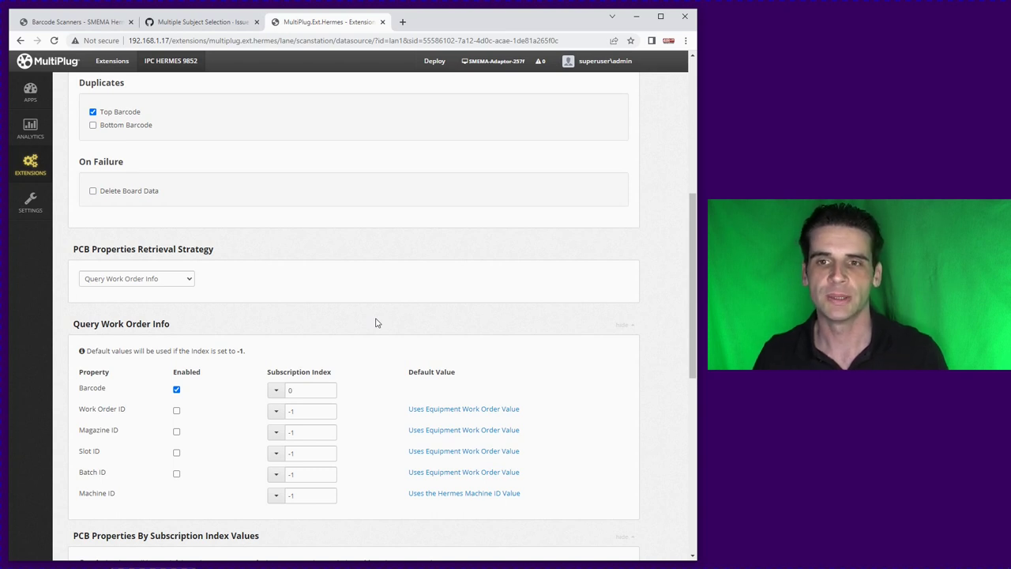
left_click(177, 391)
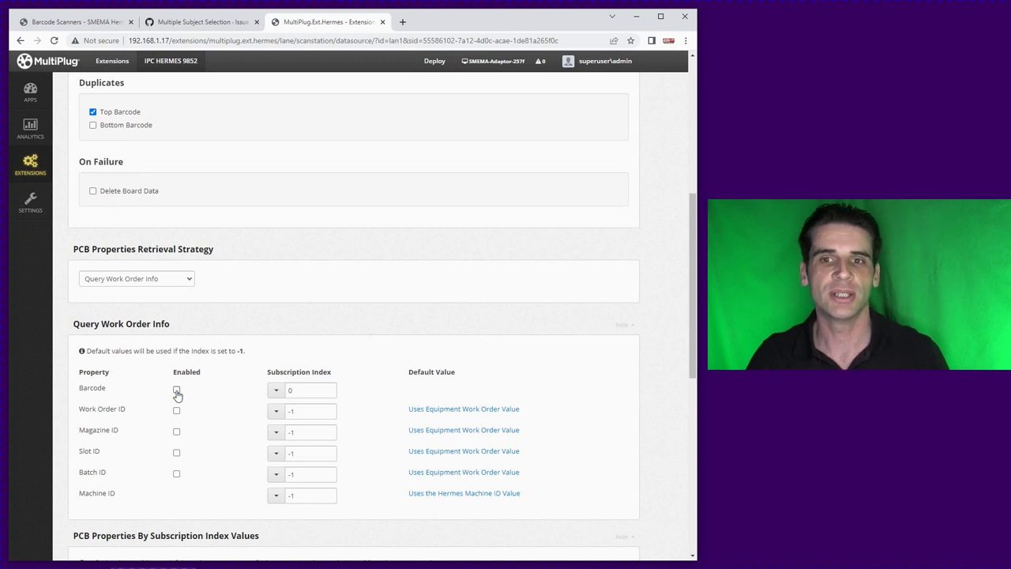
Step: Set the PCB properties retrieval strategy to Use Subscription Index values, save the data source and review the saved property mappings
left_click(136, 280)
left_click(130, 293)
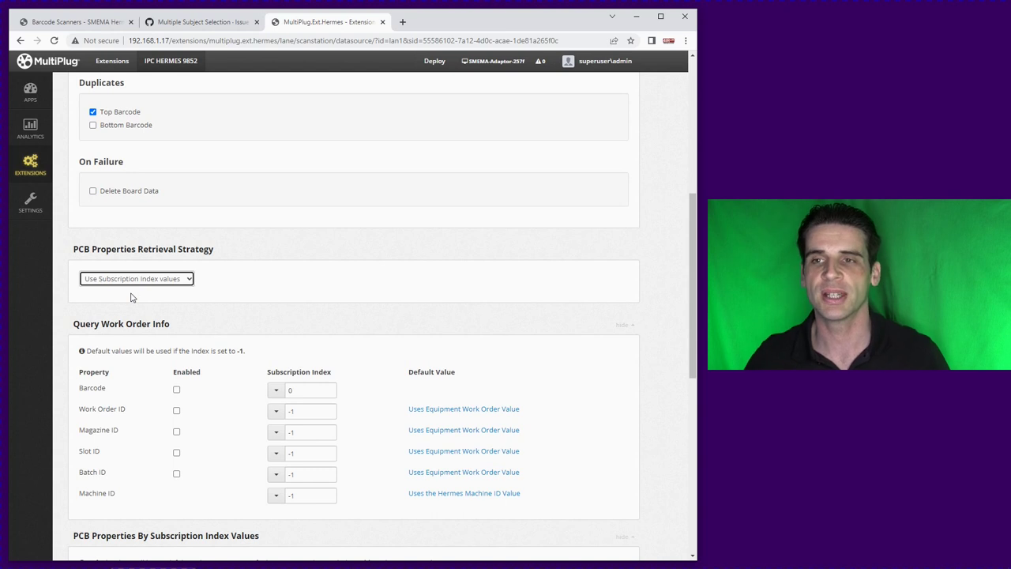
scroll(426, 230, "up", 5)
left_click(597, 113)
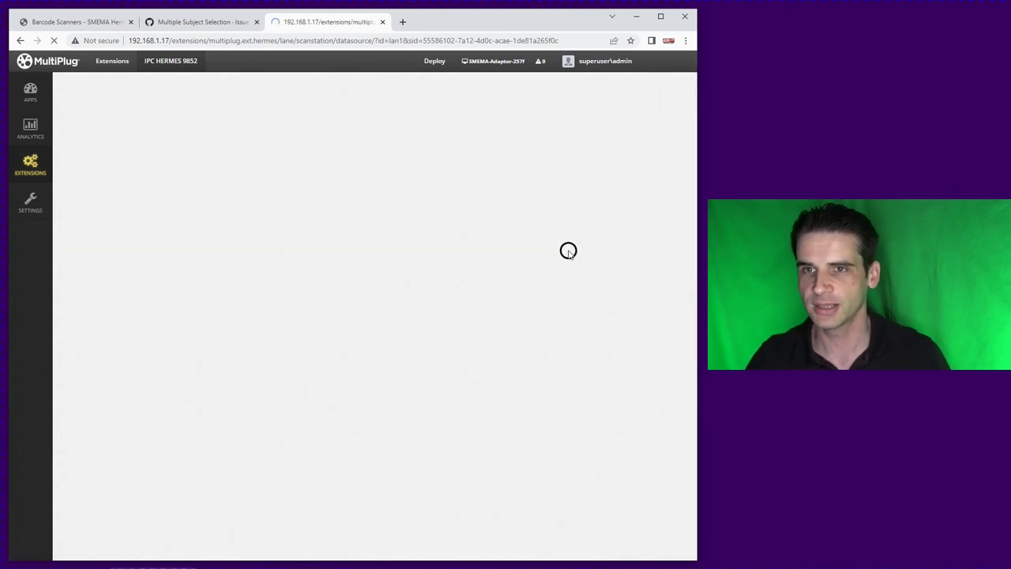
scroll(600, 247, "down", 10)
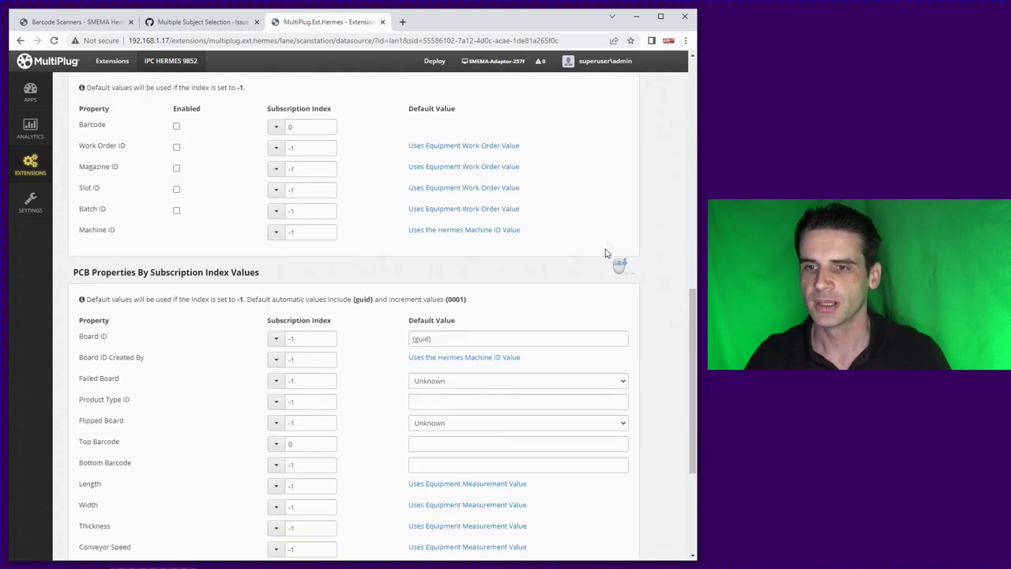
scroll(607, 253, "down", 3)
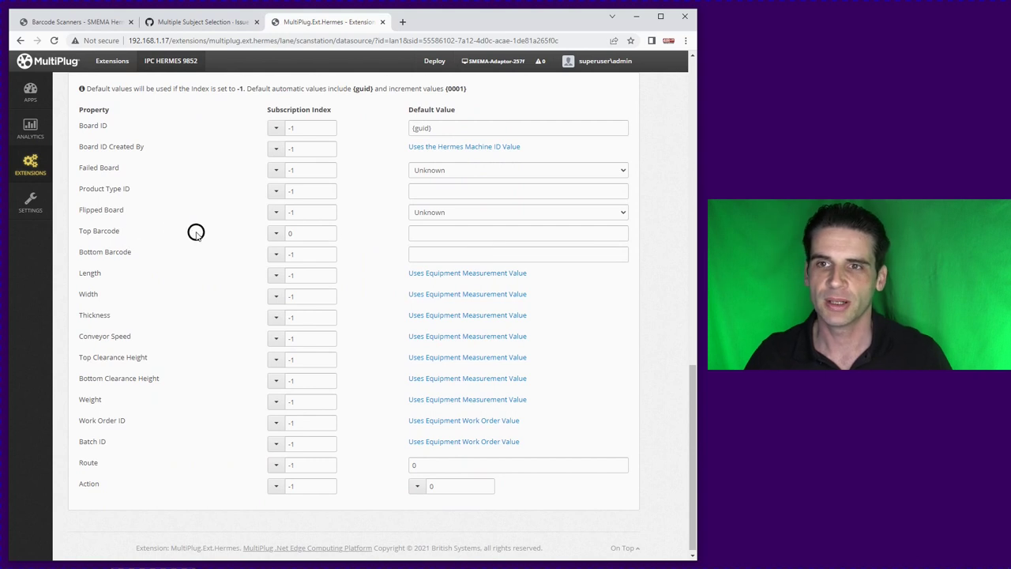
Step: Open the MultiPlug home link in a new browser tab and switch to the conveyor's Lane 1 app
left_click_drag(692, 419, 685, 74)
right_click(46, 61)
left_click(69, 70)
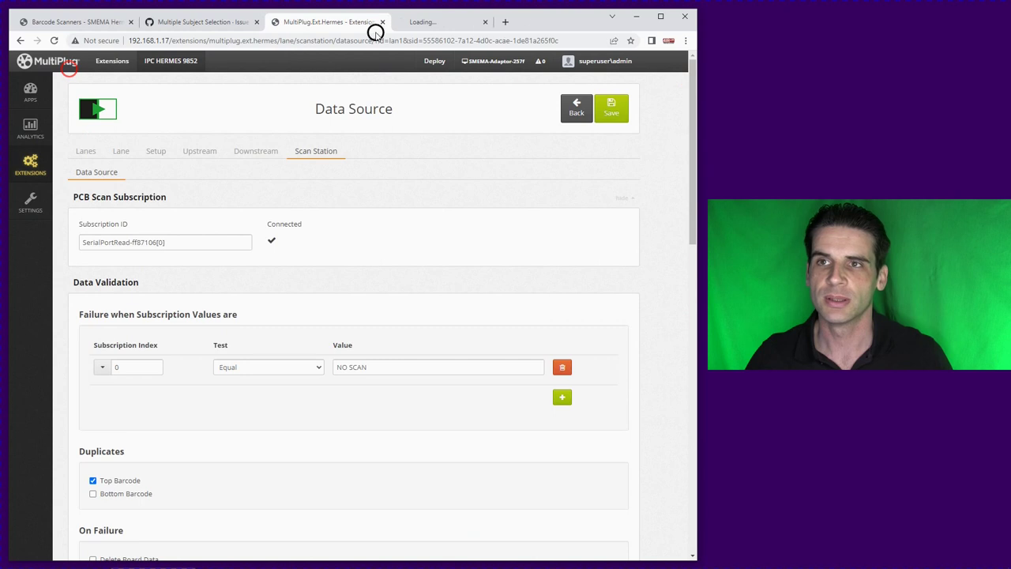
left_click(445, 21)
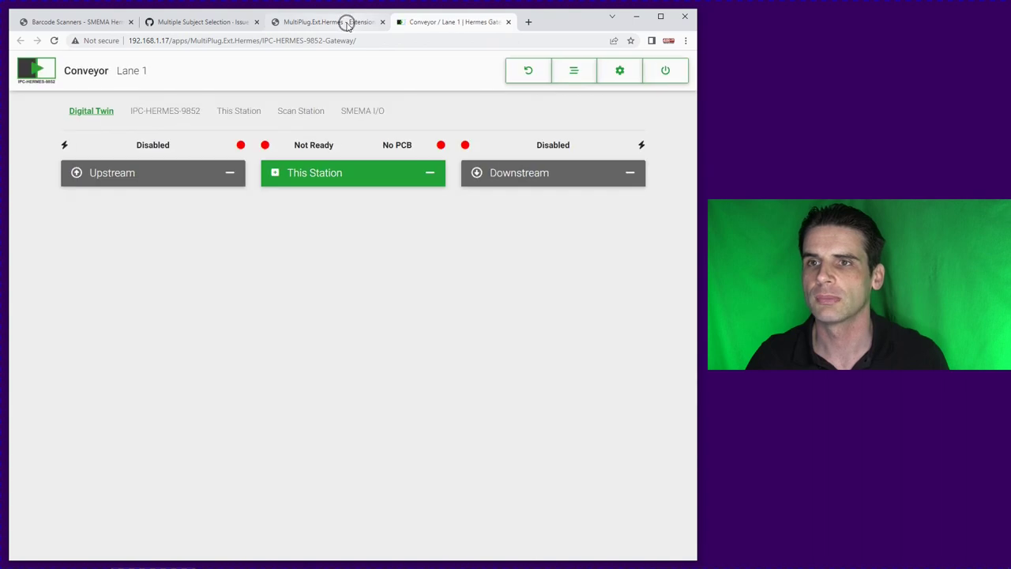
Step: Inspect the first board's details in the Scan Station Queue, copy its Top Barcode value and collapse the entry
left_click(300, 111)
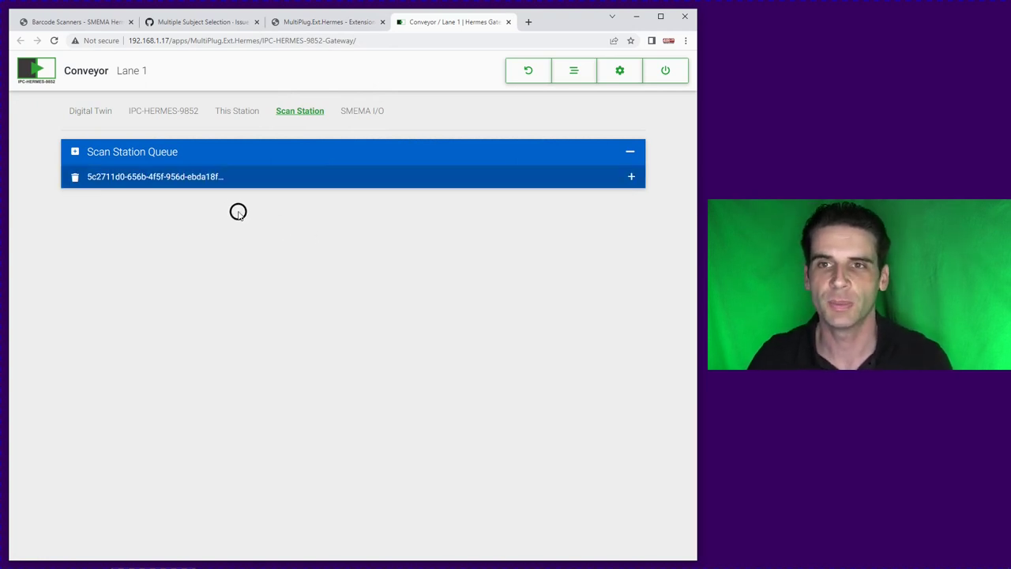
left_click(198, 177)
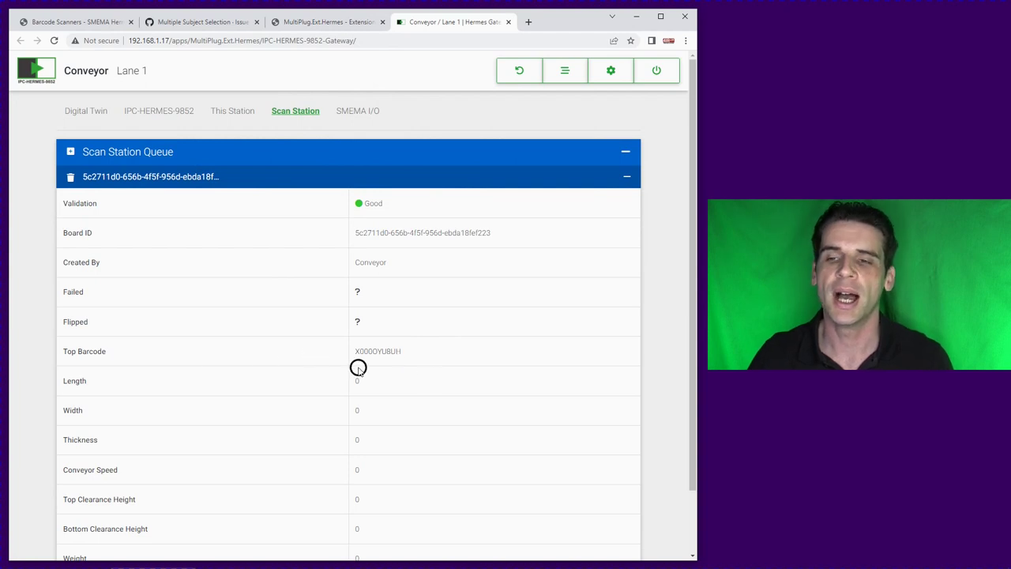
left_click_drag(404, 353, 345, 353)
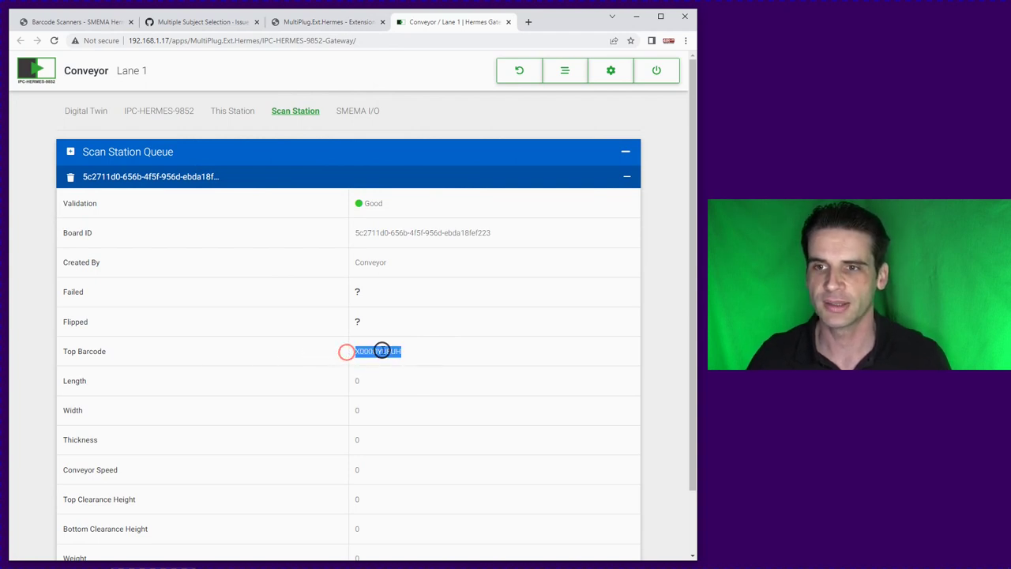
right_click(384, 352)
left_click(399, 361)
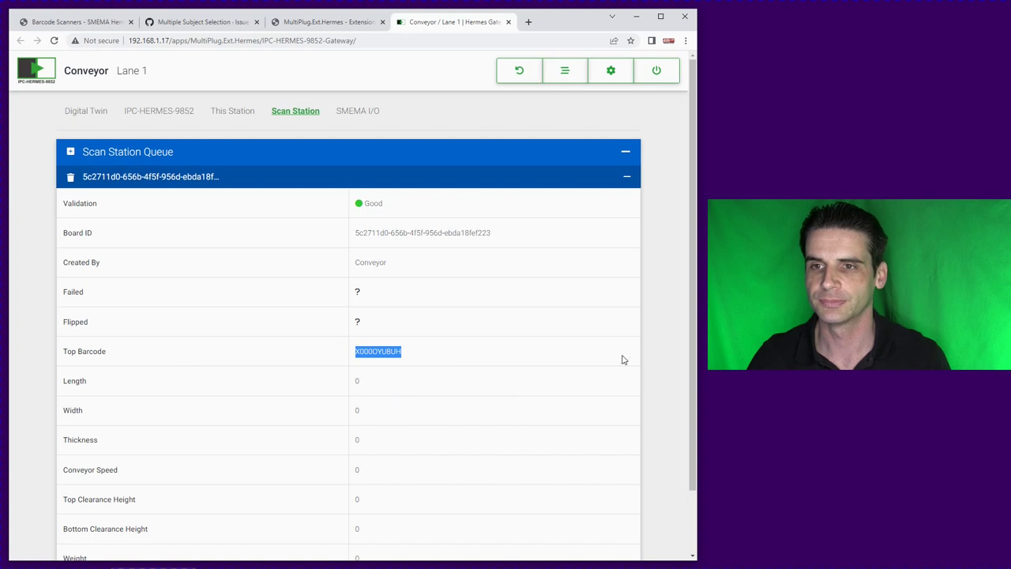
left_click(416, 177)
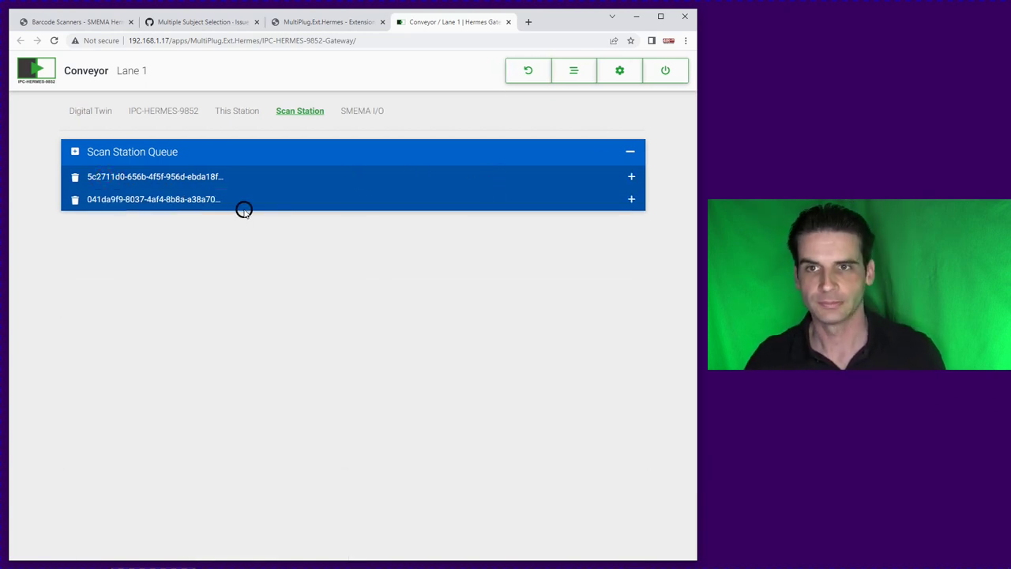
Step: Expand the second board in the Scan Station Queue and examine its validation status and Top Barcode
left_click(239, 200)
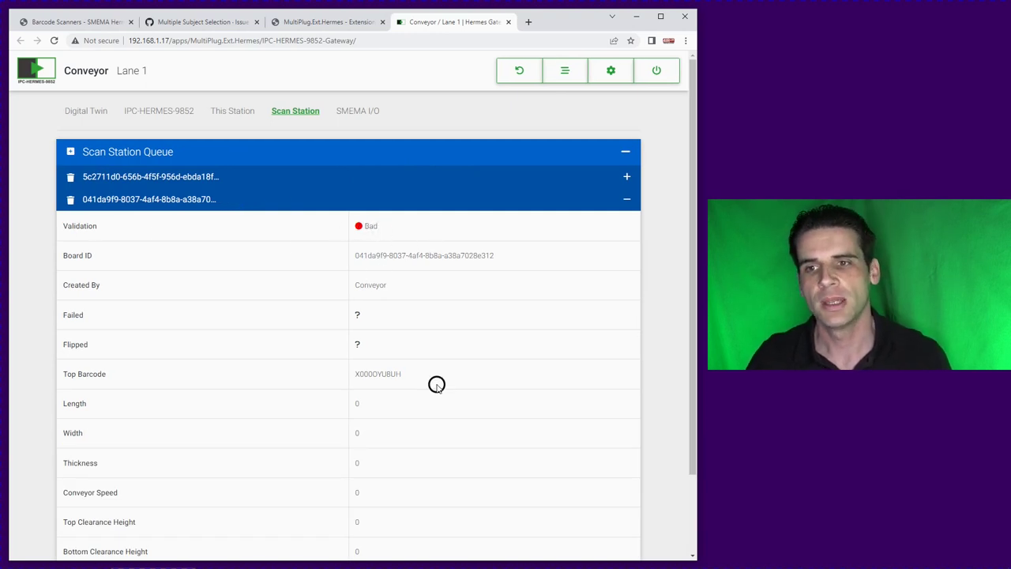
left_click_drag(401, 373, 355, 373)
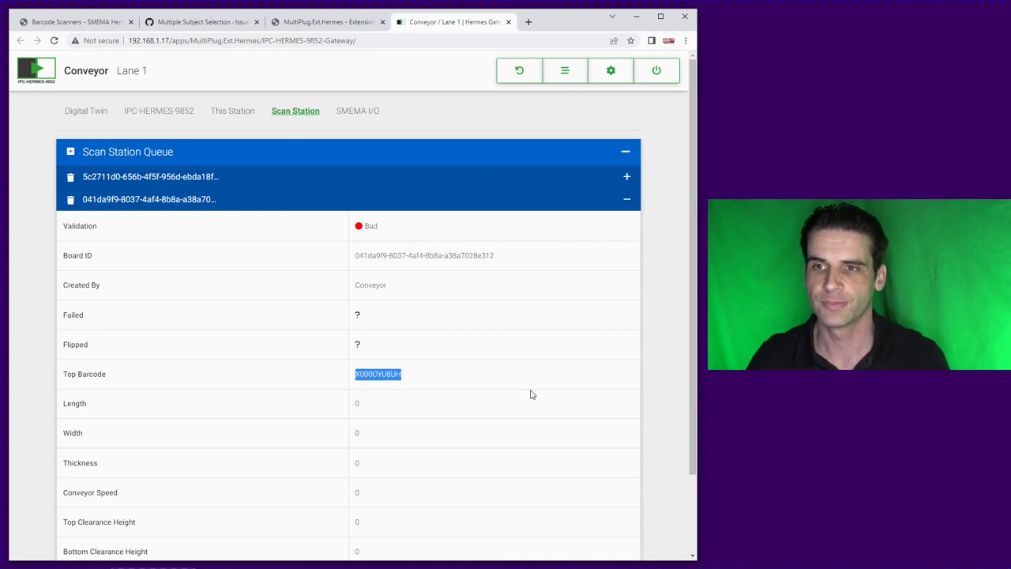
left_click(422, 377)
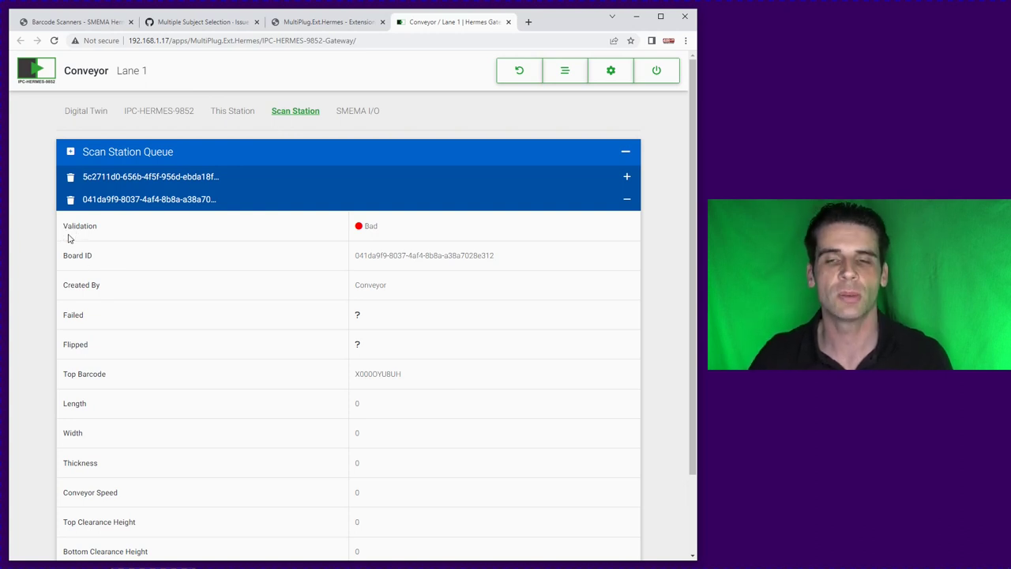
Step: Delete both boards from the Scan Station Queue, starting with the second one
left_click(71, 200)
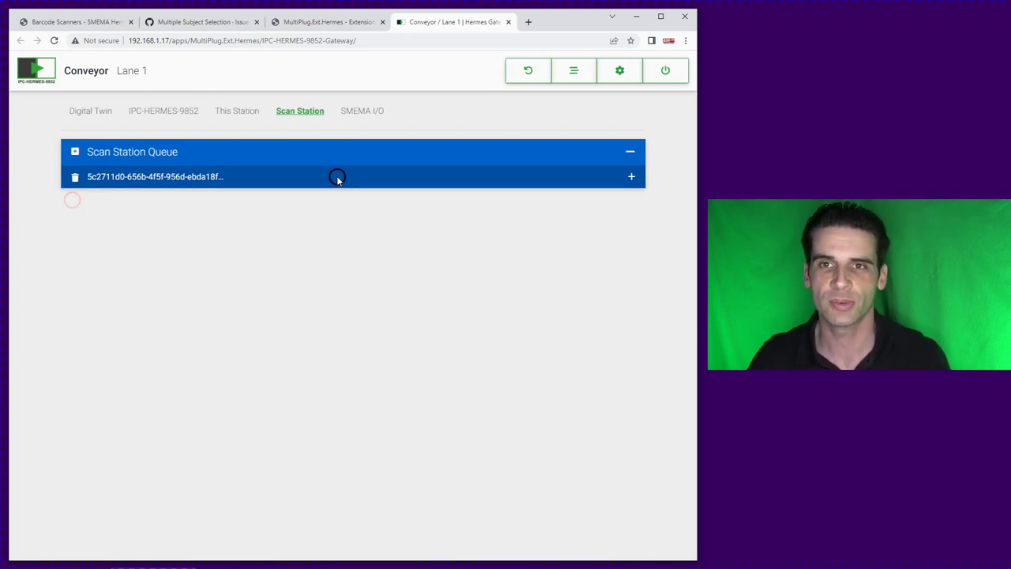
left_click(72, 177)
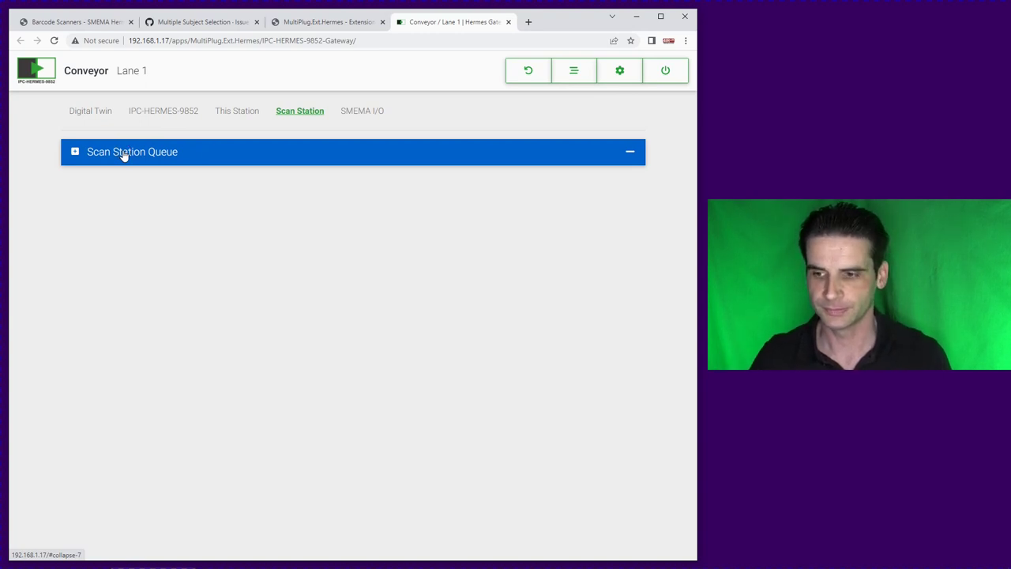
left_click(313, 134)
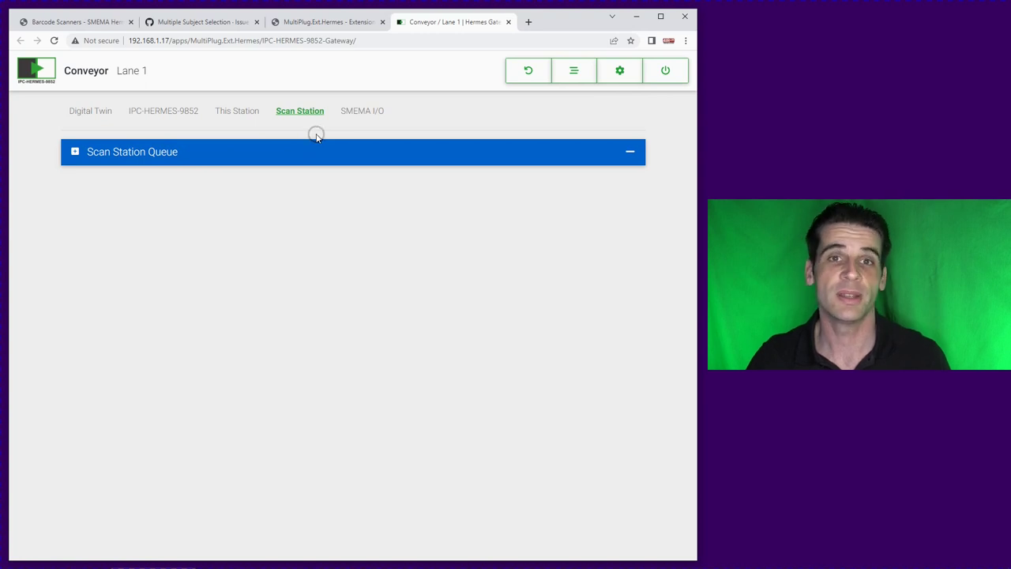
Step: Examine the lane's IPC-HERMES-9852 service descriptions, supervisory status and notifications
left_click(154, 109)
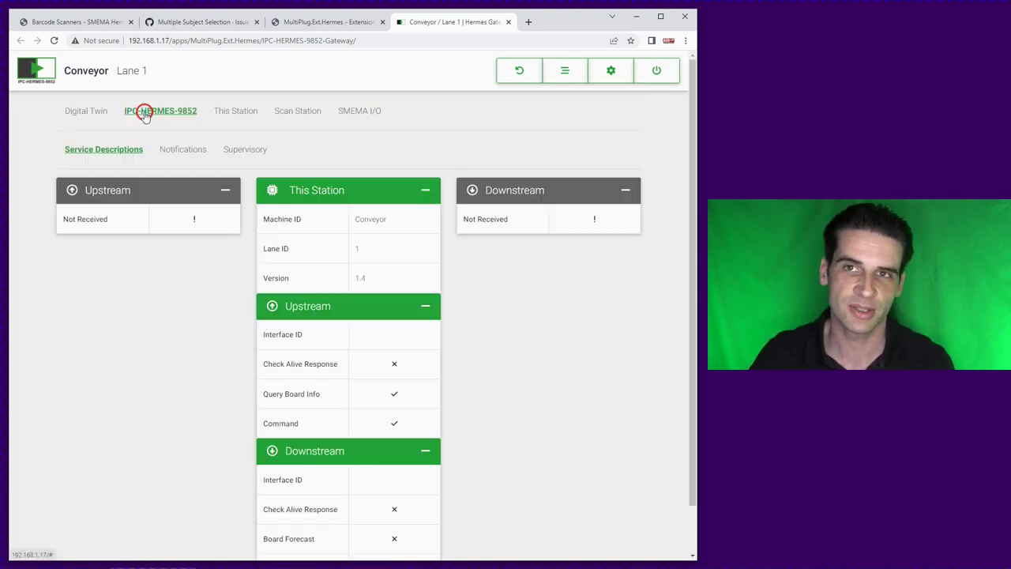
left_click(255, 151)
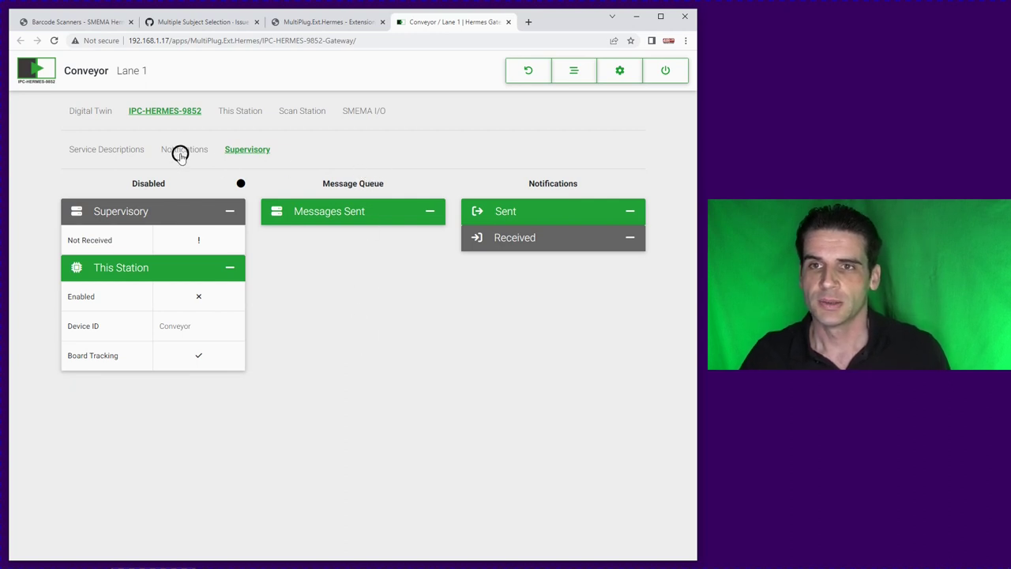
left_click(187, 151)
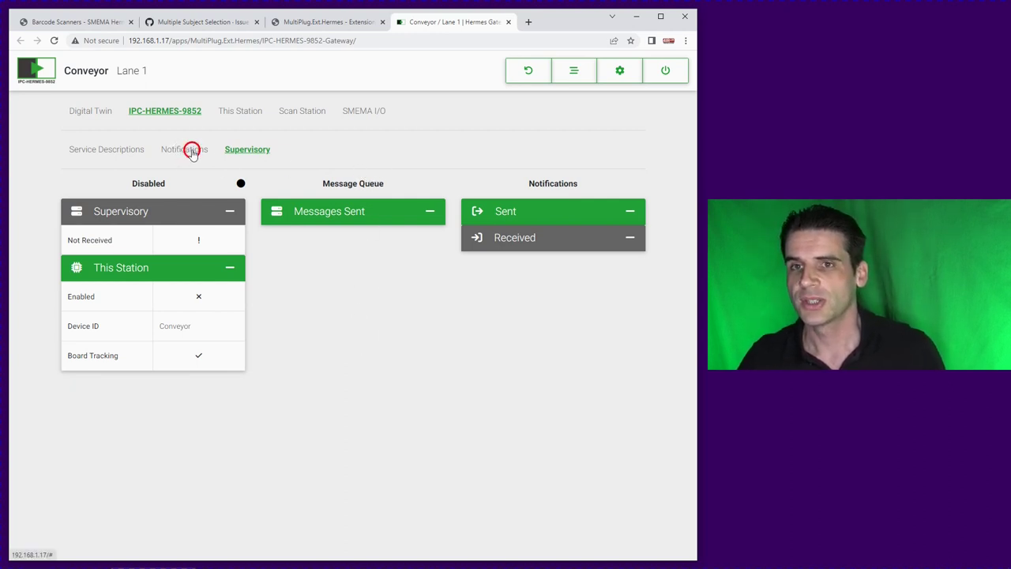
left_click(89, 150)
Step: Open the Conveyor lane's SerialPortRead scan station data source in the Hermes settings and view the PCB properties retrieval strategy options
left_click(573, 77)
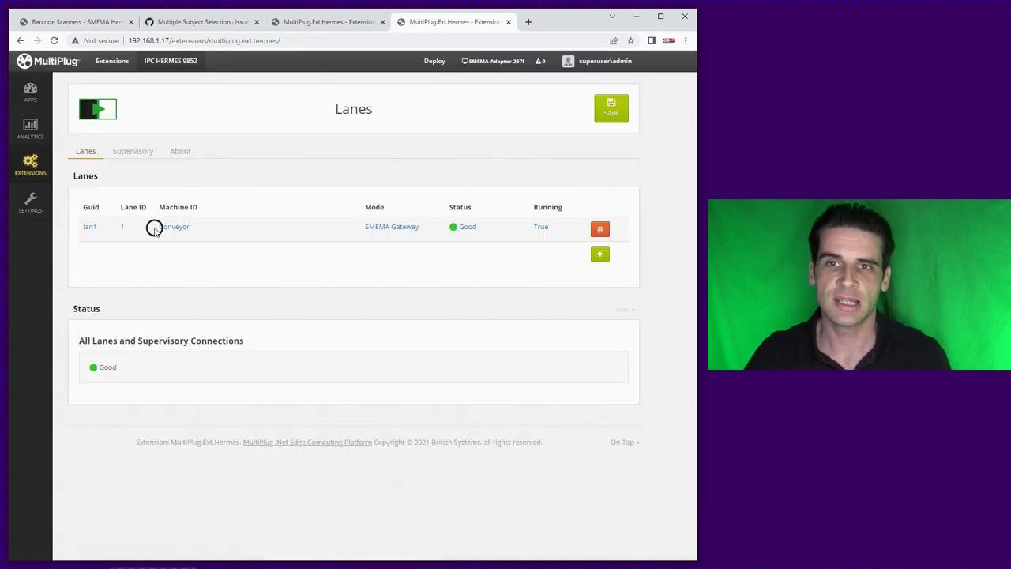
left_click(165, 227)
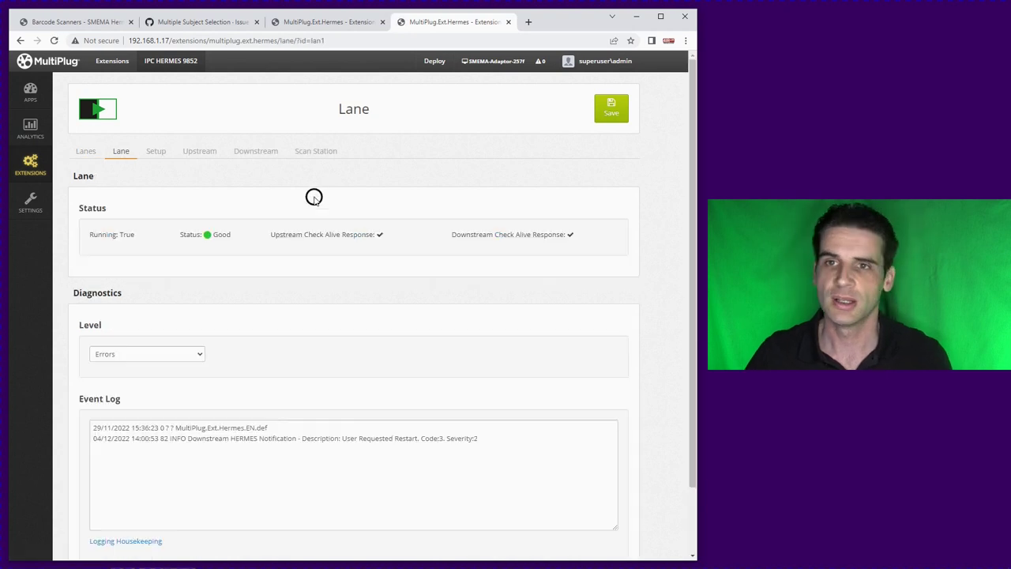
left_click(316, 150)
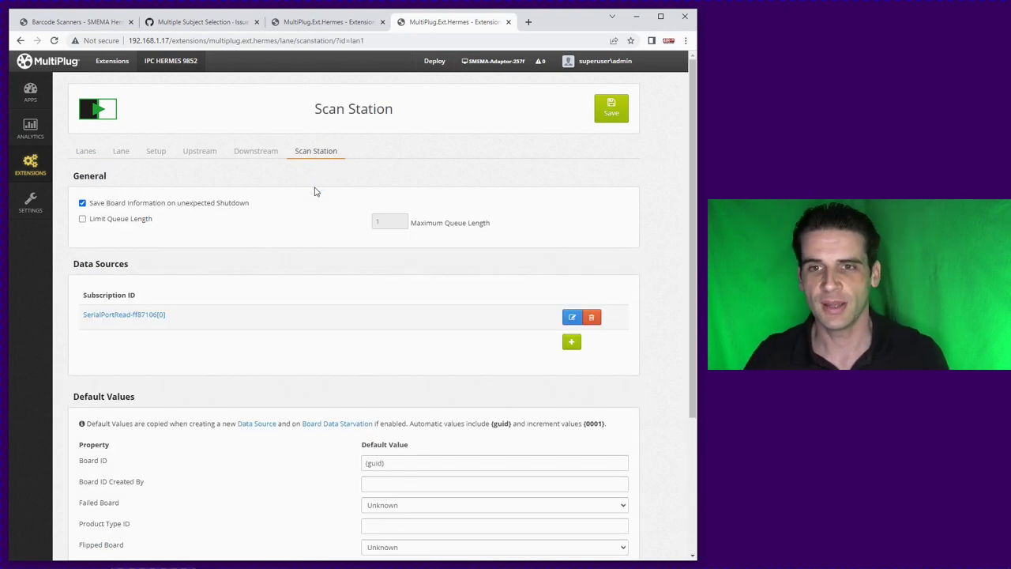
left_click(153, 315)
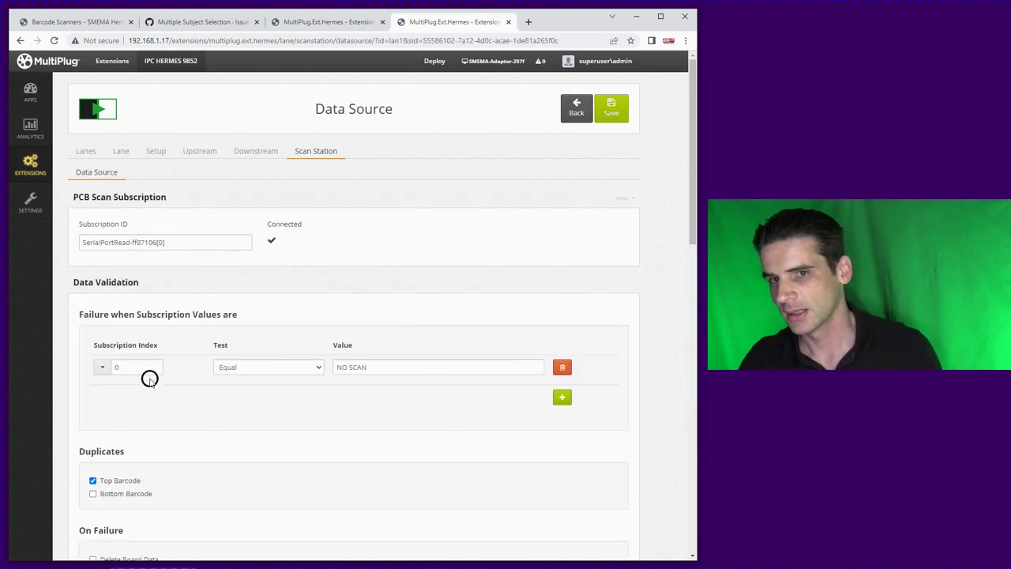
scroll(228, 363, "down", 3)
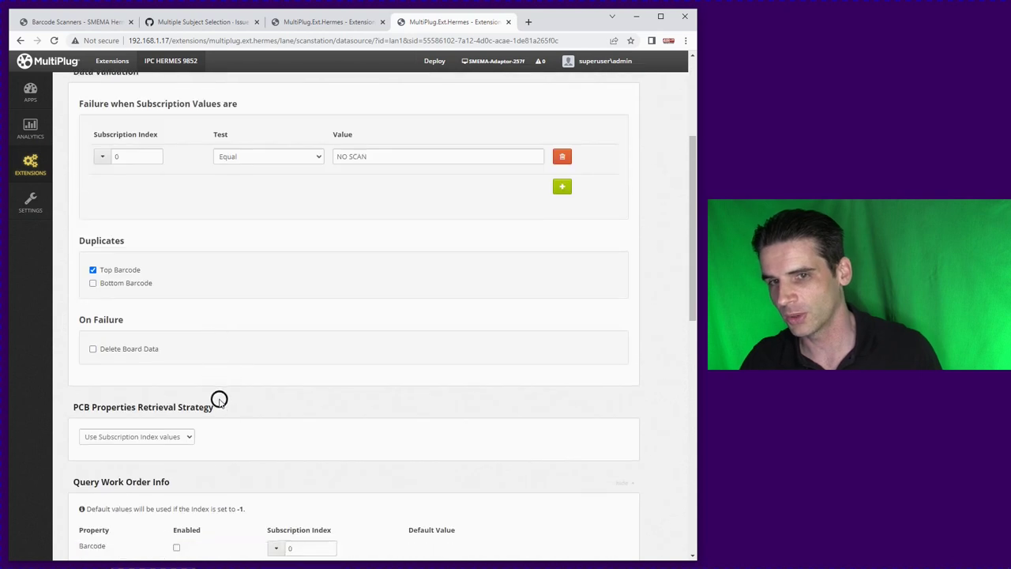
left_click(167, 436)
left_click(360, 339)
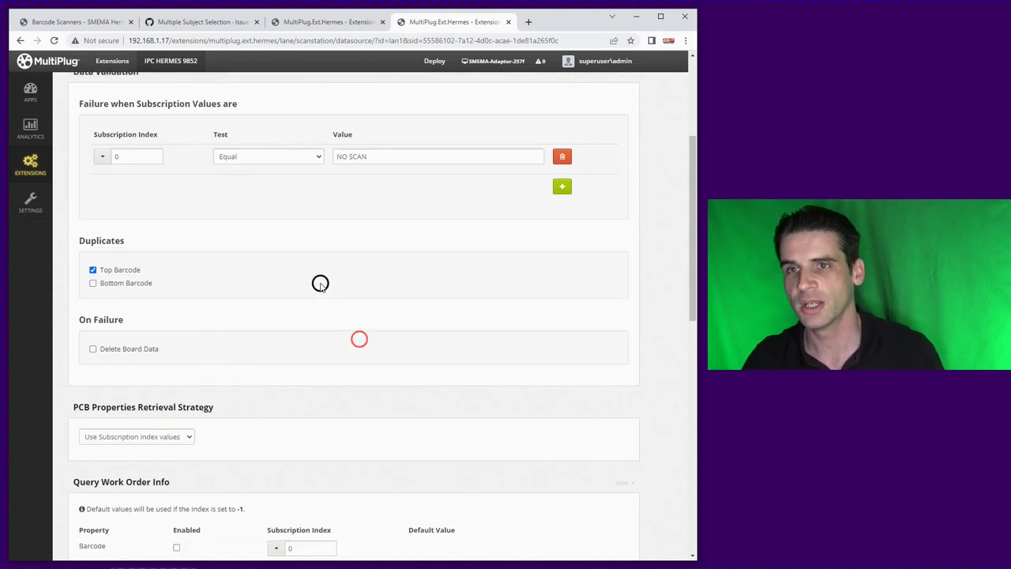
Step: Open the Supervisory System settings from the lanes overview and examine the Hermes communication, board tracking and XML messaging options
scroll(320, 285, "up", 3)
left_click(86, 151)
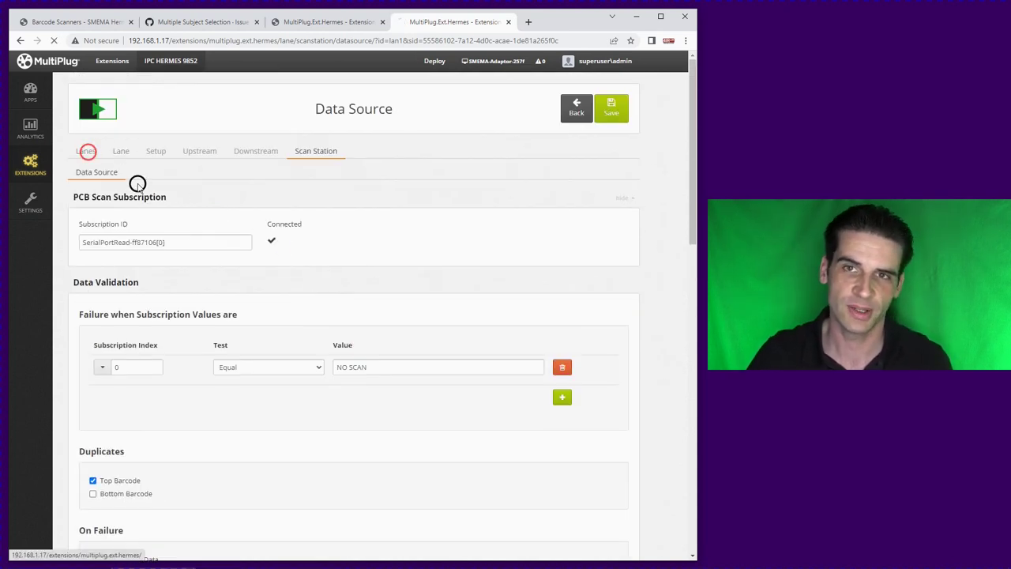
left_click(130, 152)
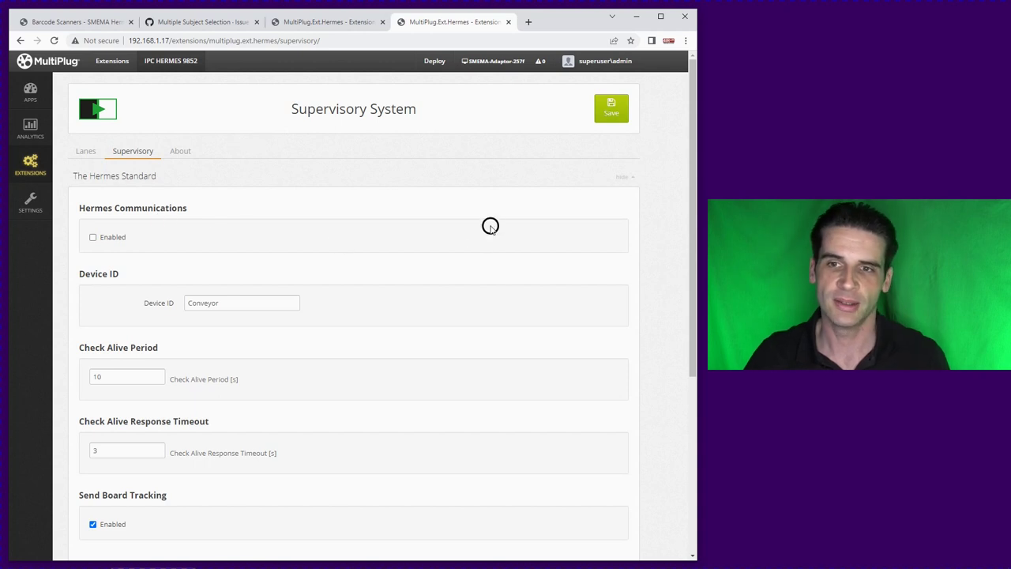
scroll(494, 225, "down", 2)
scroll(496, 225, "down", 2)
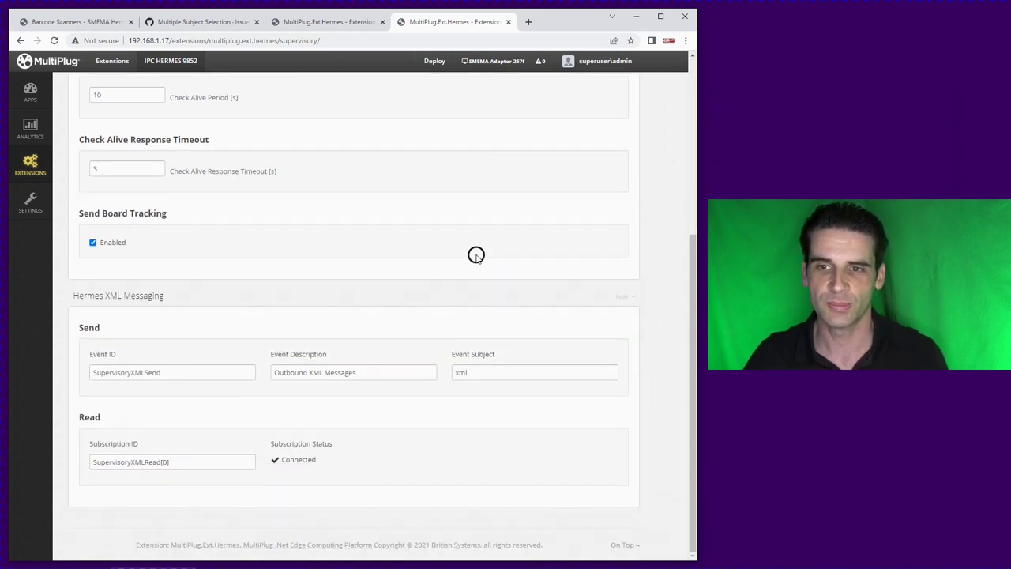
scroll(474, 253, "up", 3)
scroll(476, 257, "up", 1)
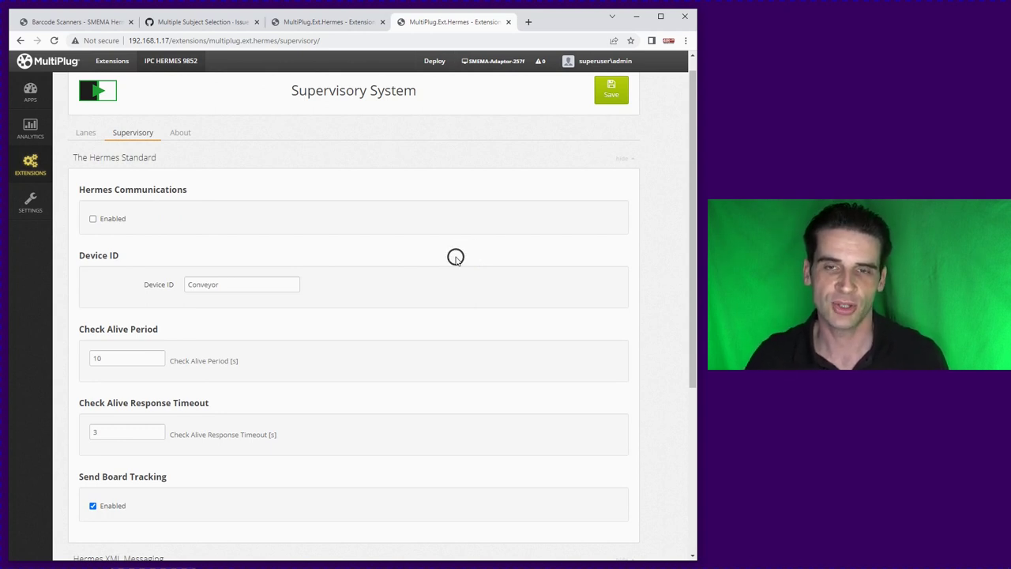
scroll(459, 260, "down", 3)
scroll(458, 260, "up", 3)
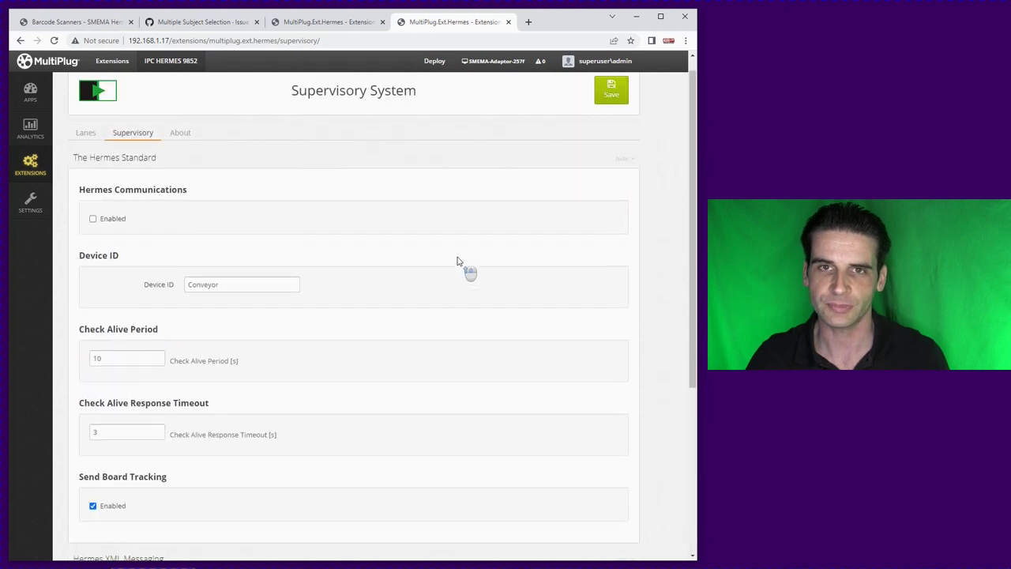